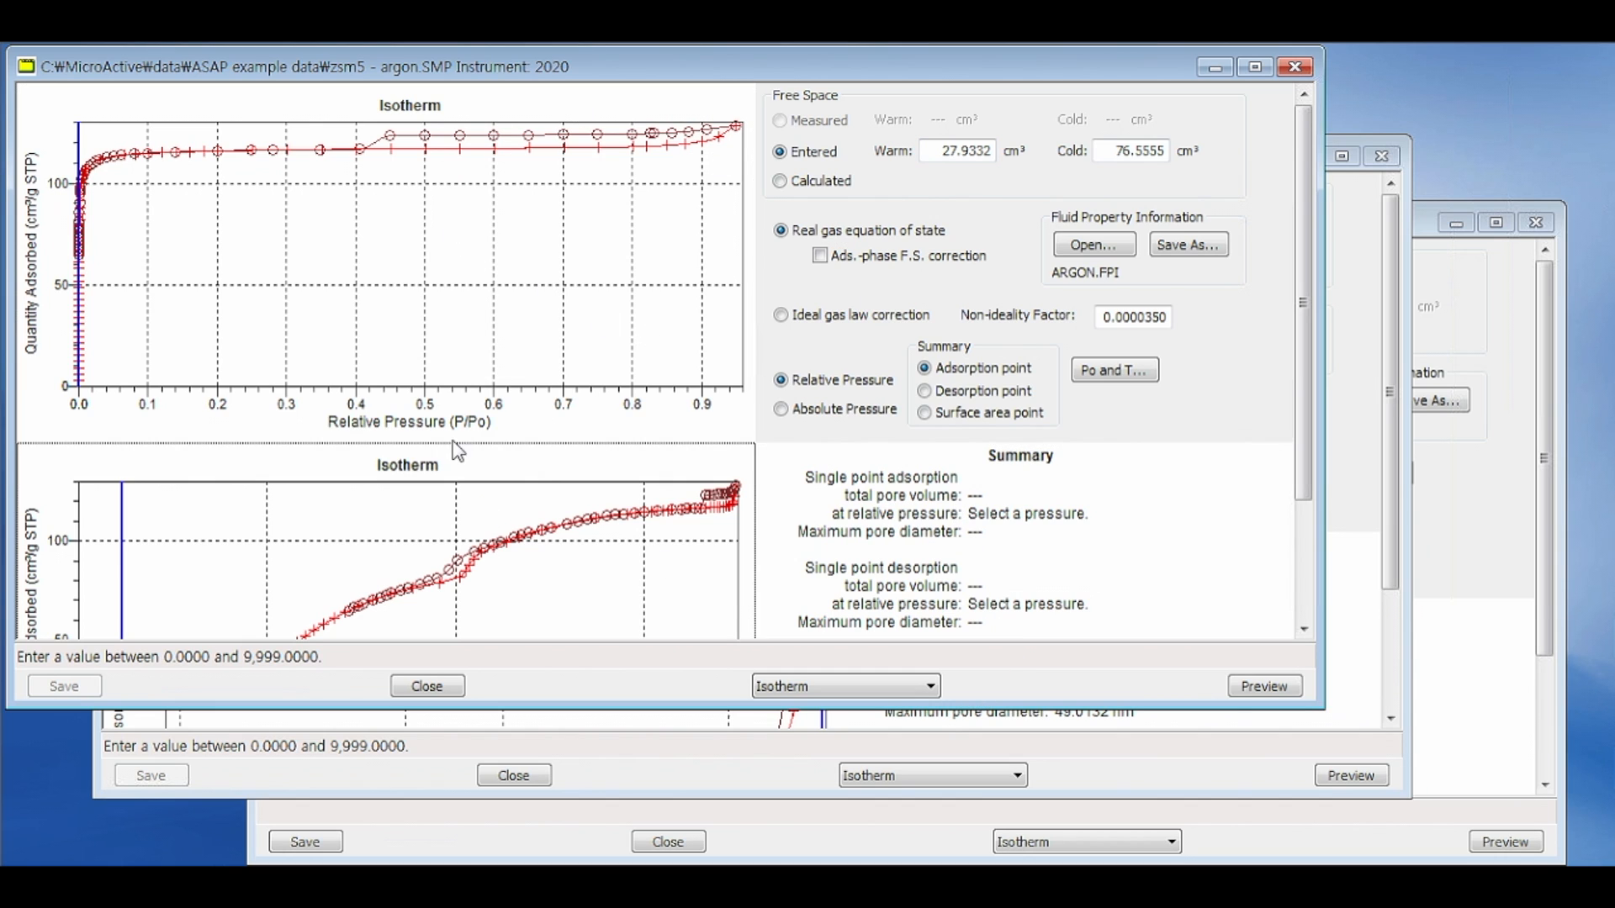
# Step: Compare the isotherms of the zsm5 - argon, SiO2_Al2O3 and alumina - krypton samples by bringing their windows forward, ending on zsm5 - argon
pyautogui.click(1362, 420)
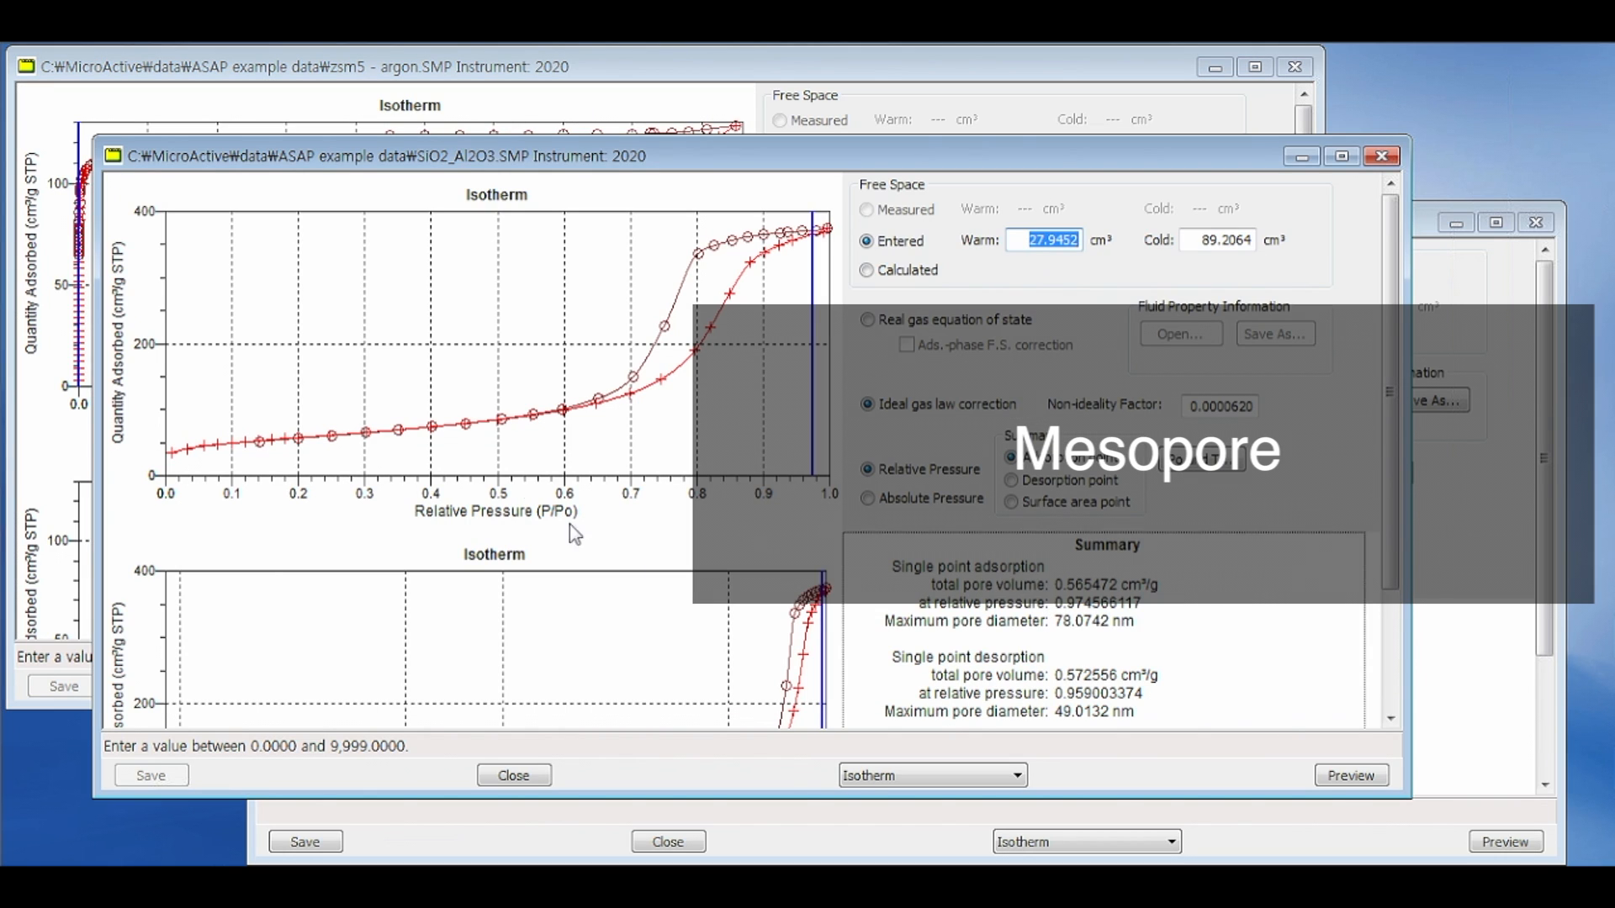
pyautogui.click(1461, 496)
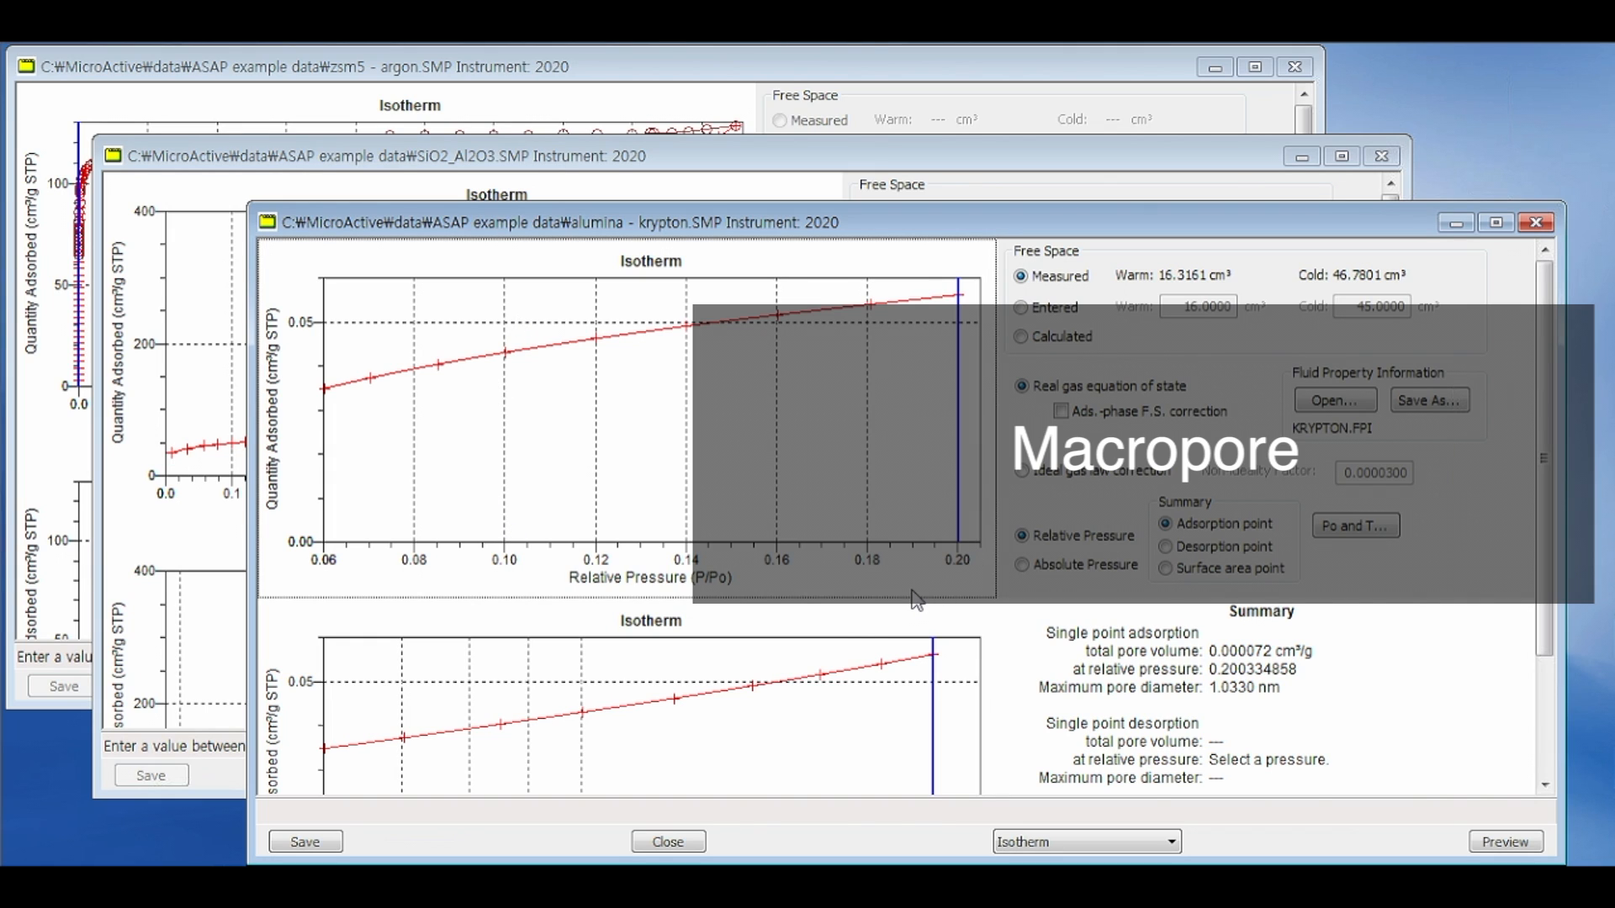
pyautogui.click(742, 159)
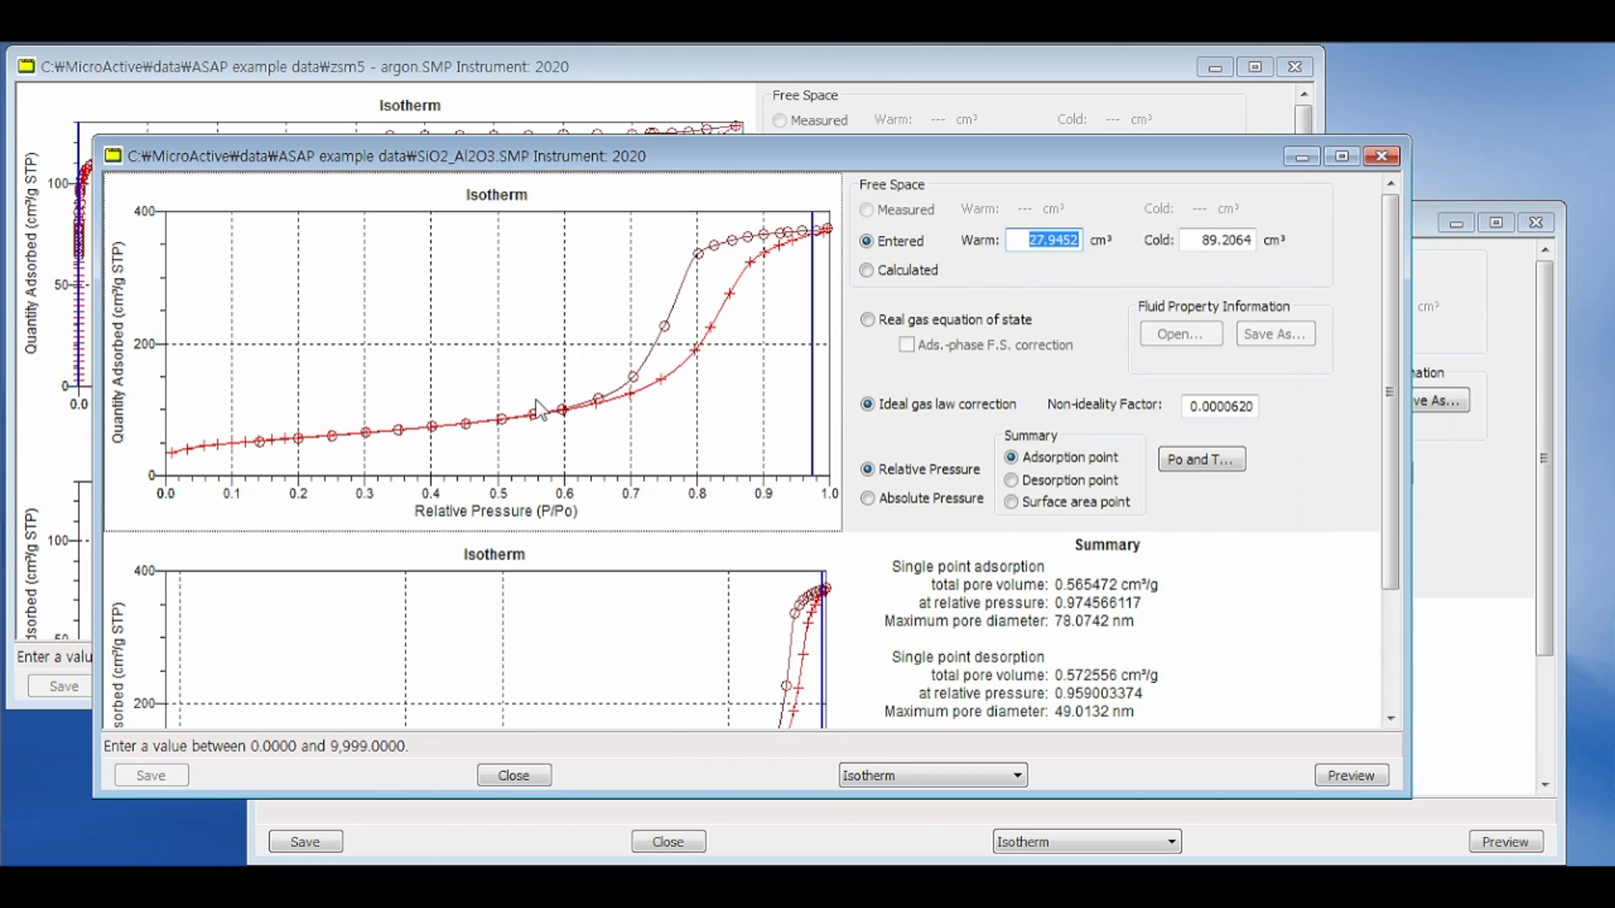
pyautogui.click(461, 61)
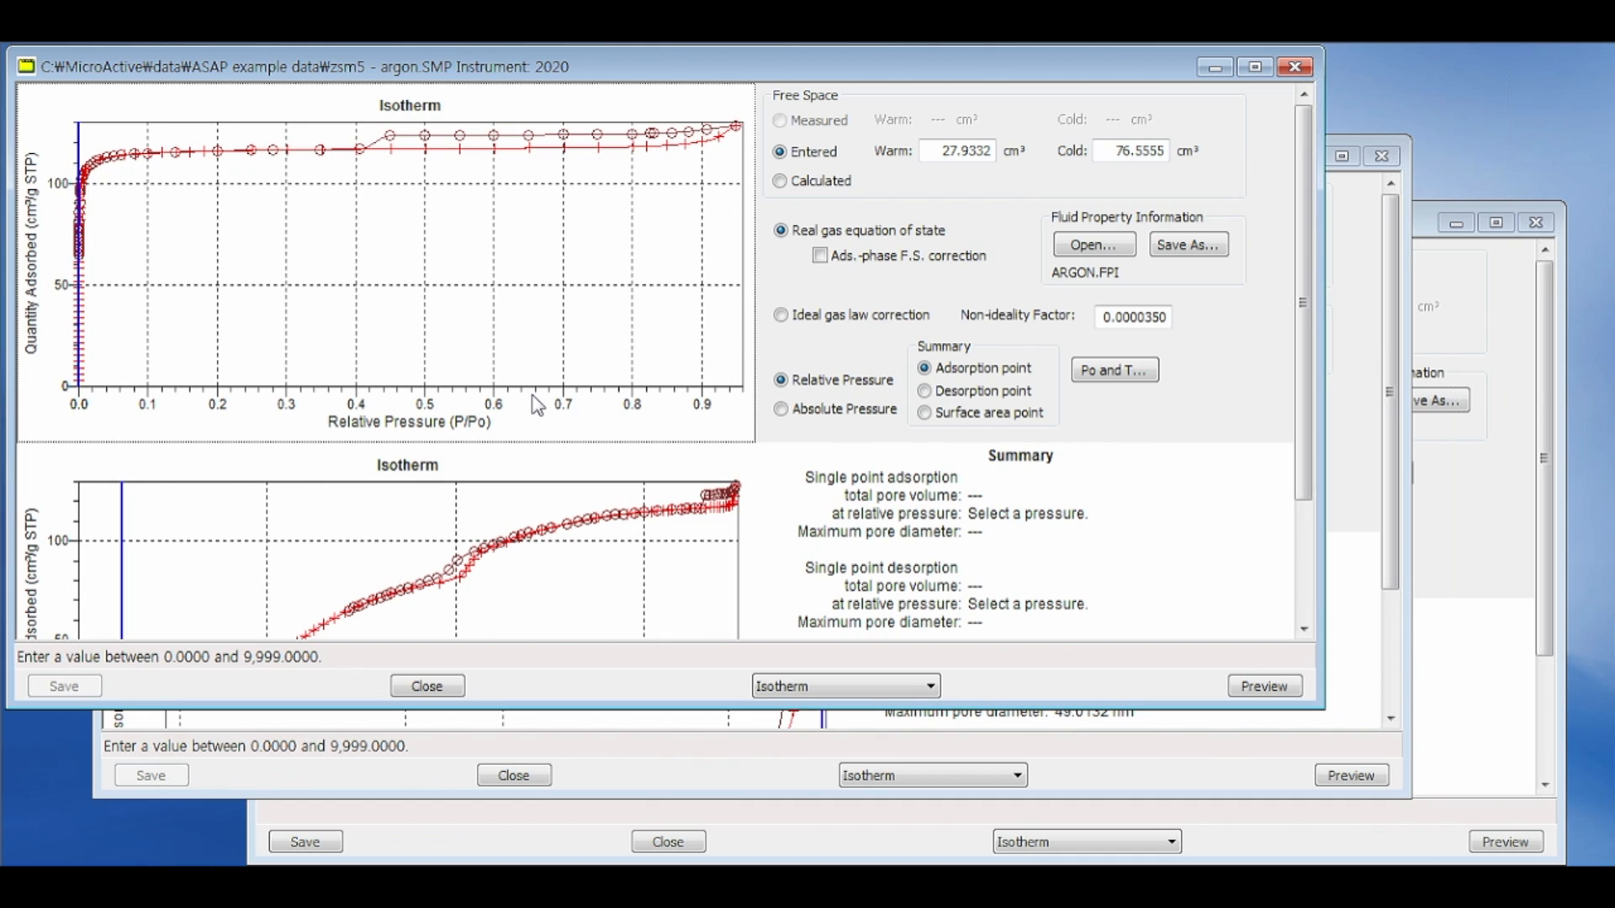
pyautogui.click(799, 563)
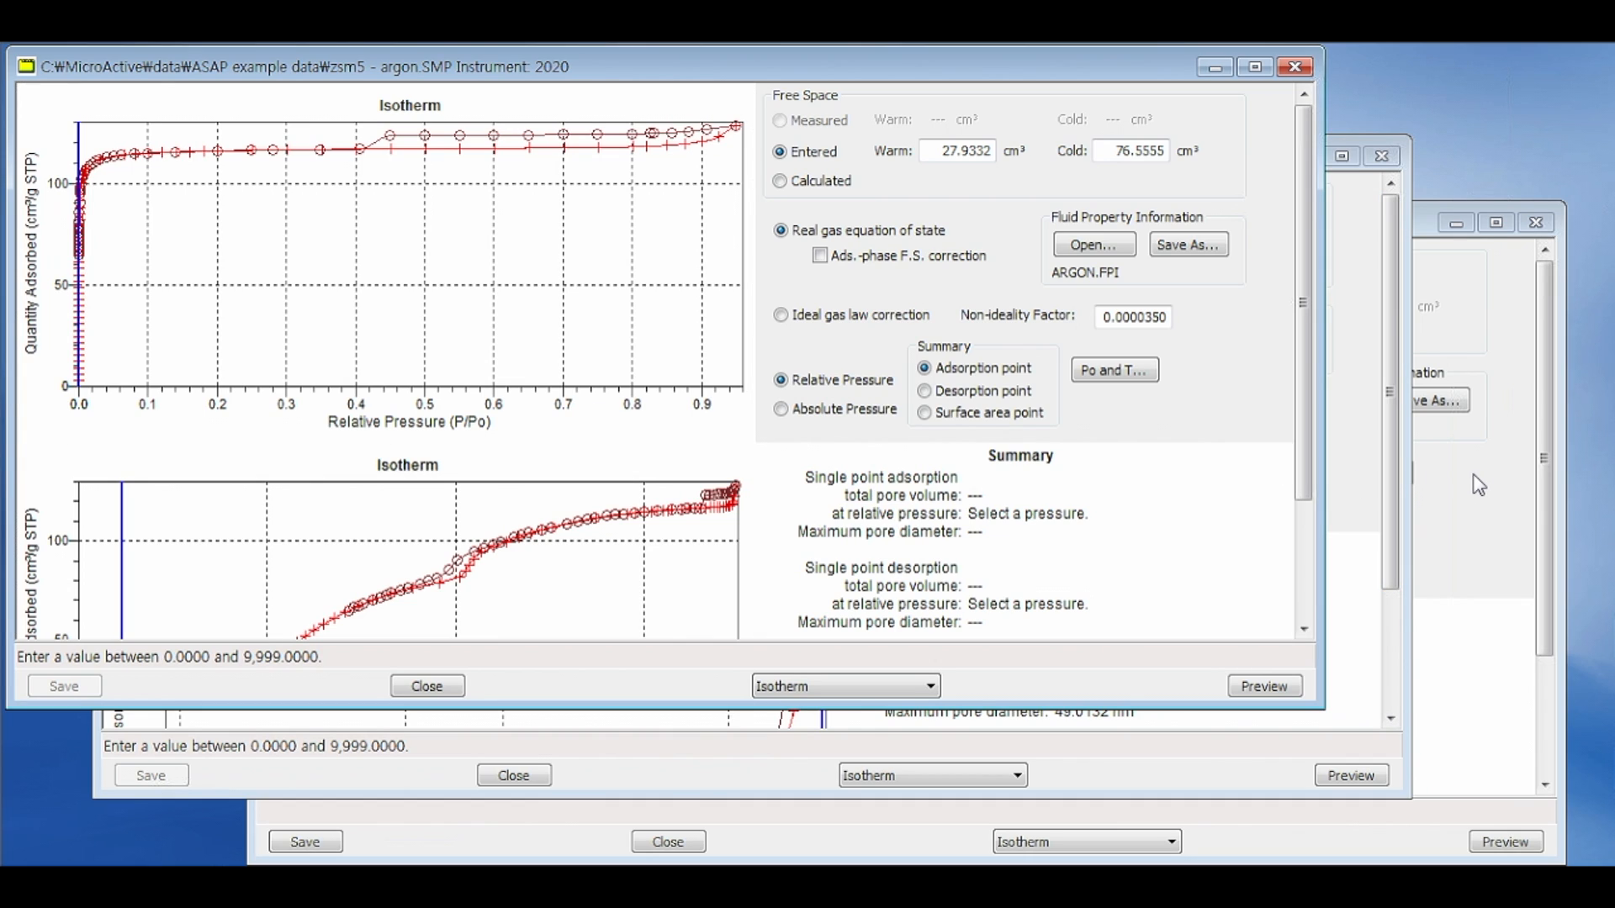
# Step: Show the BET report for the zsm5 - argon sample and mark relative pressures of about 0.05 and 0.3 on its isotherm
pyautogui.click(868, 681)
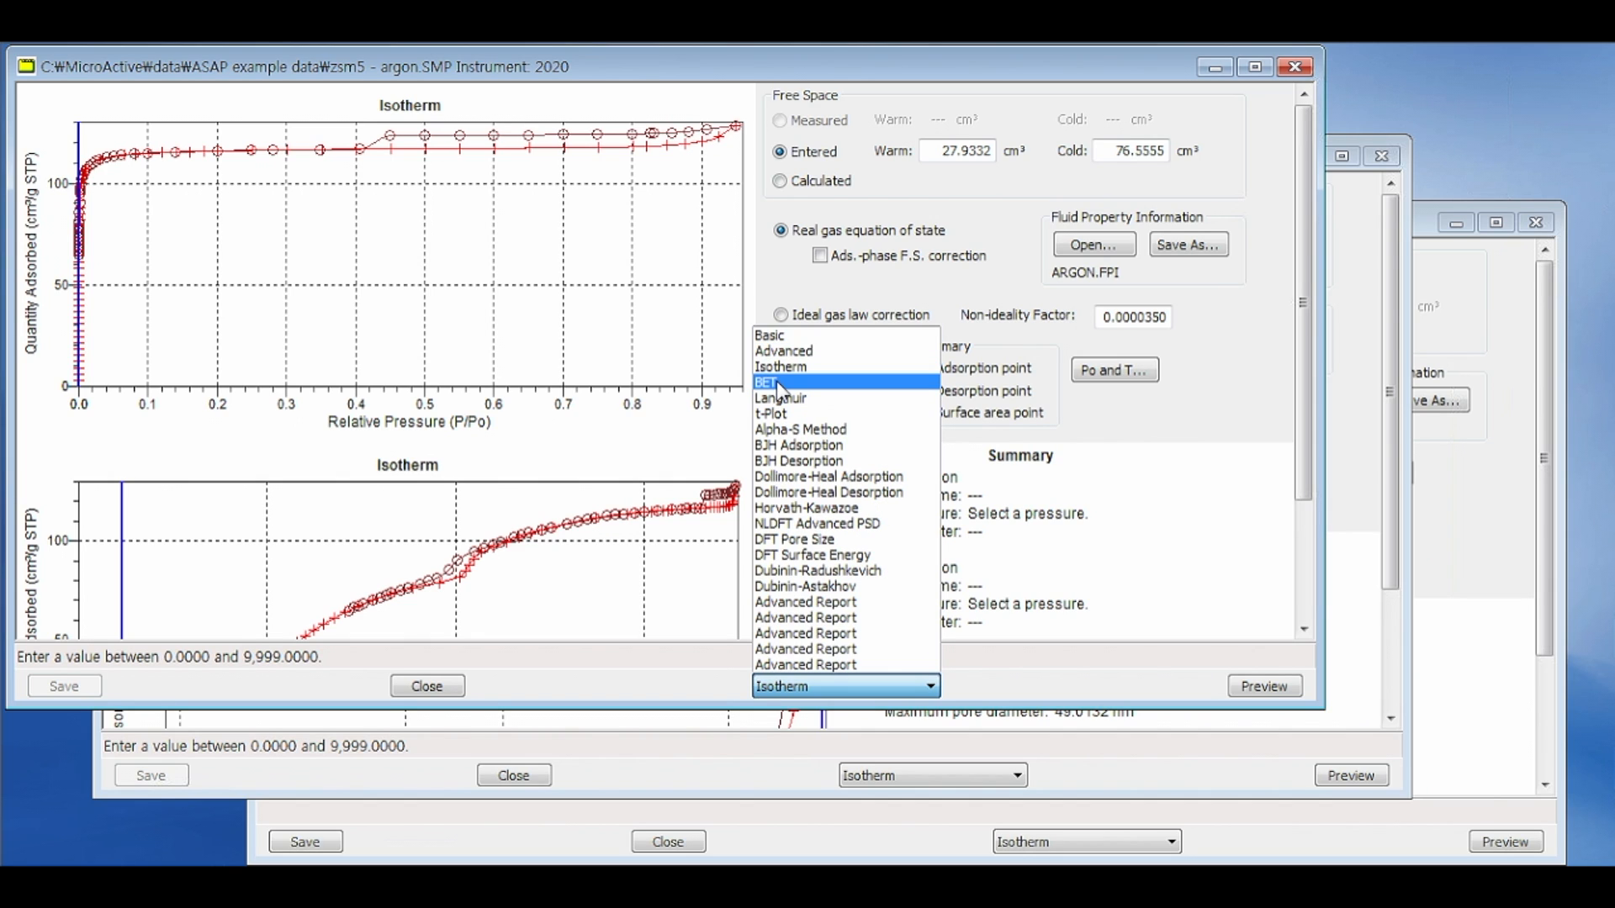
pyautogui.click(781, 382)
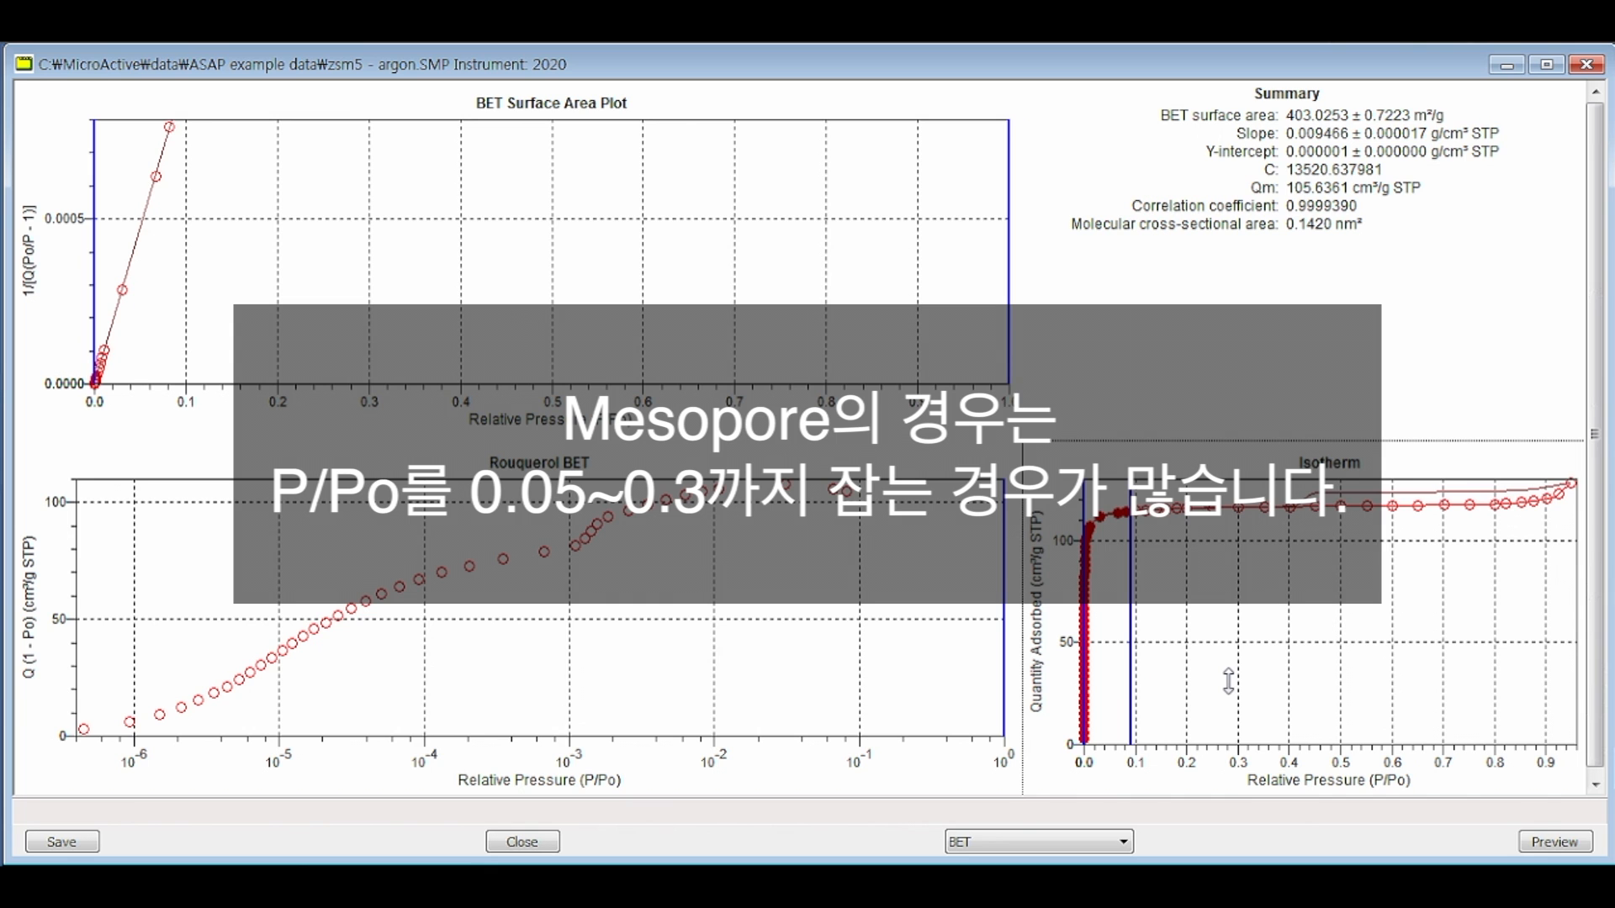
pyautogui.click(1112, 724)
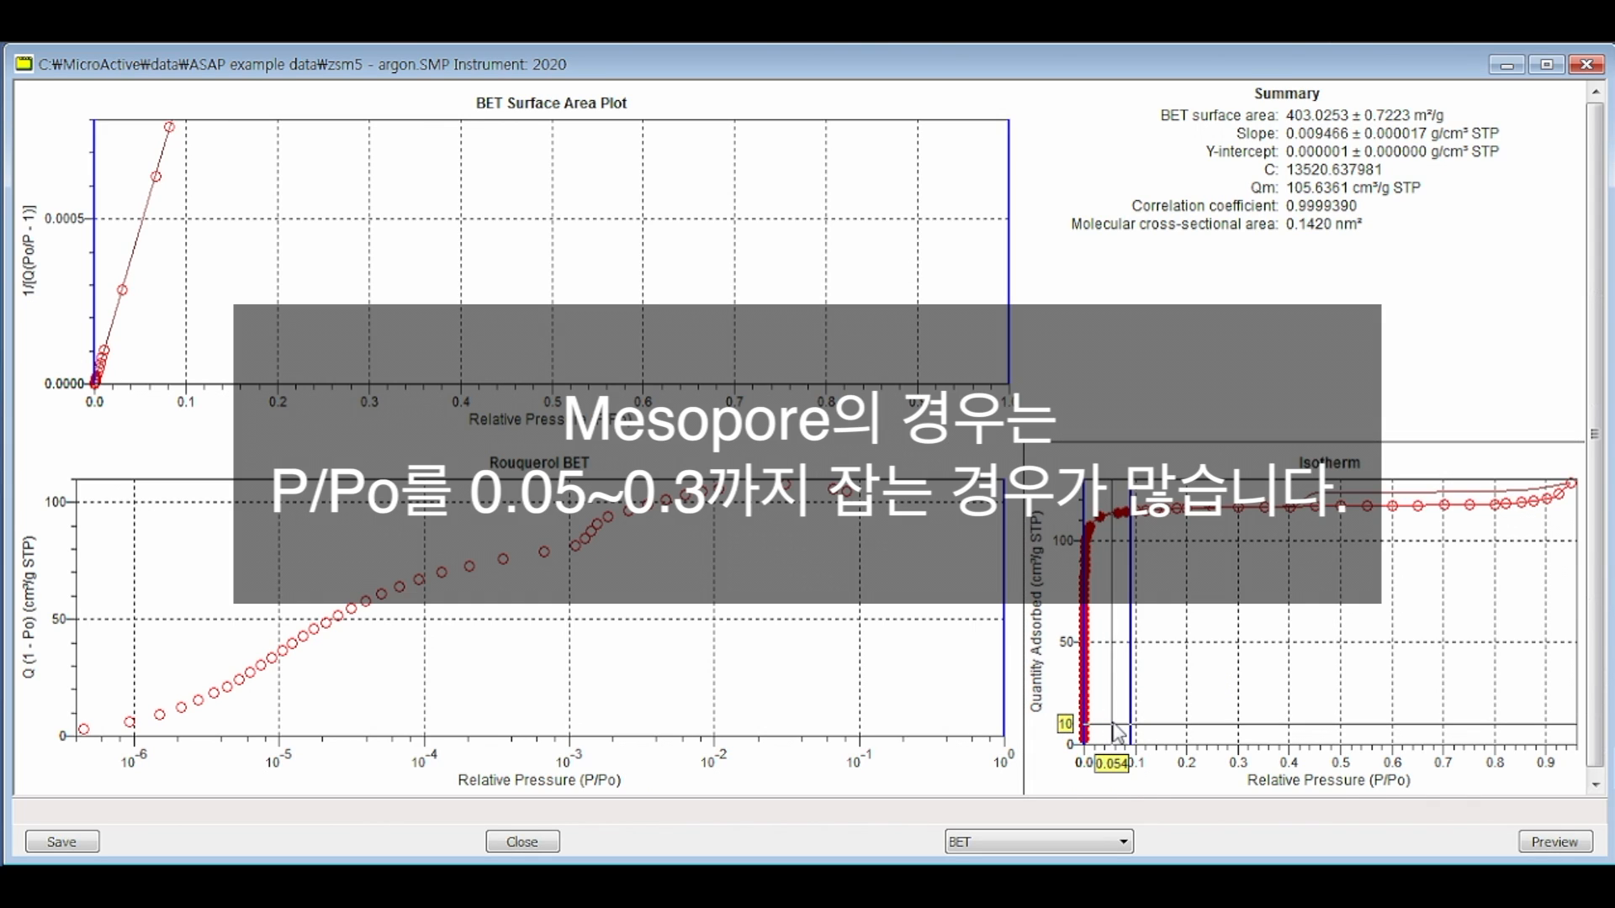
pyautogui.click(1238, 721)
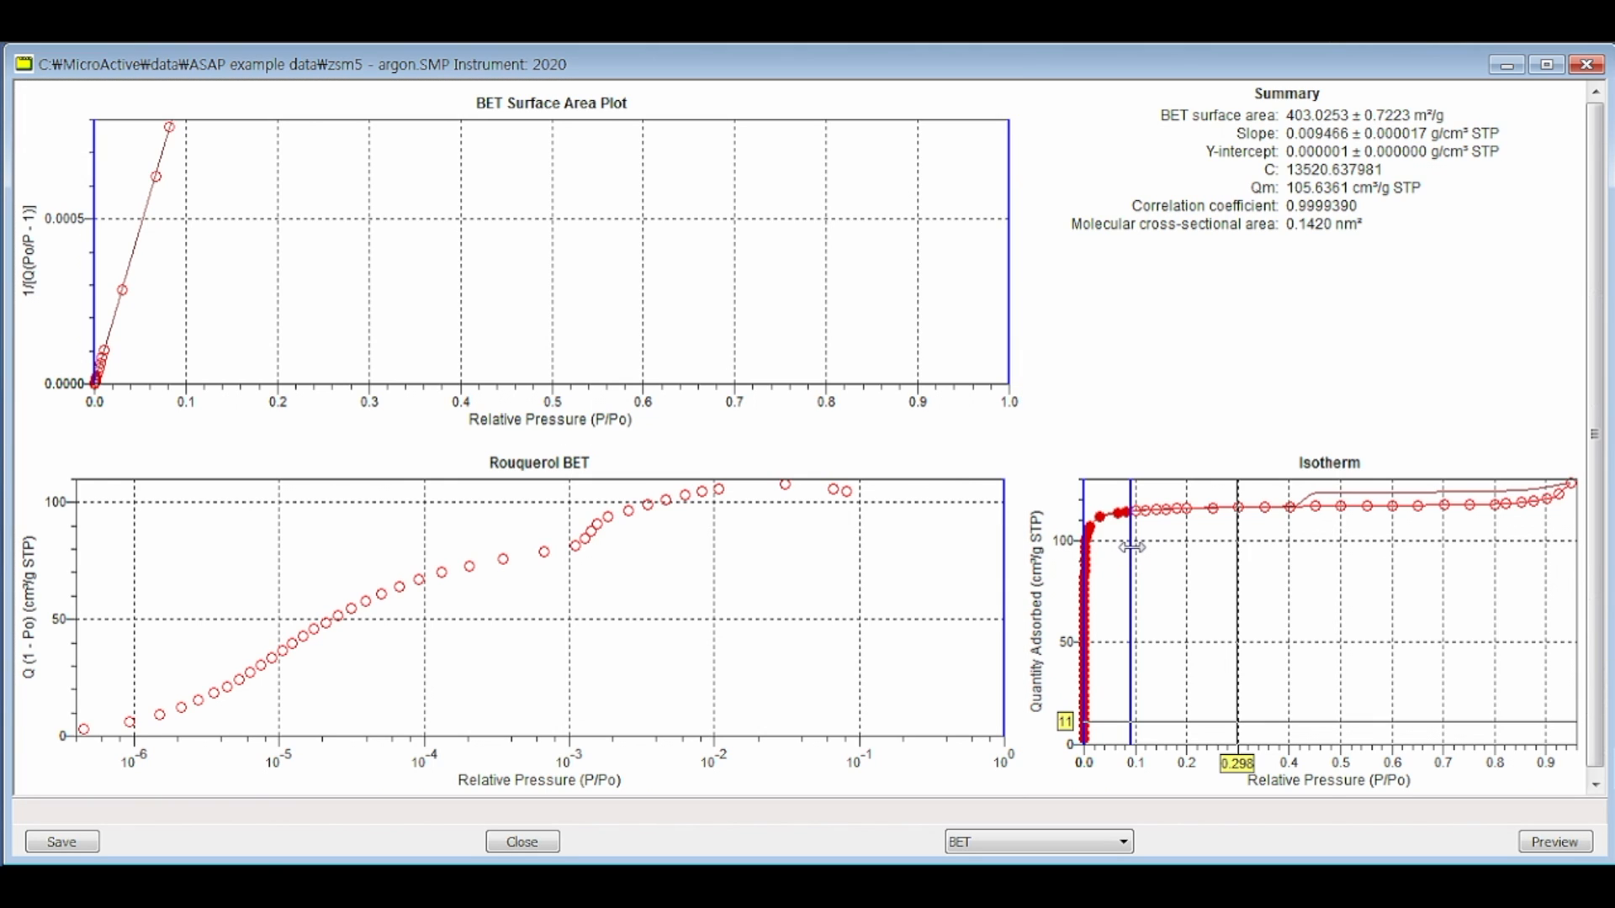
# Step: Set the BET range on the zsm5 - argon isotherm to relative pressures from about 0.06 to 0.3
pyautogui.moveTo(1133, 548); pyautogui.dragTo(1239, 548)
pyautogui.moveTo(1086, 503); pyautogui.dragTo(1121, 503)
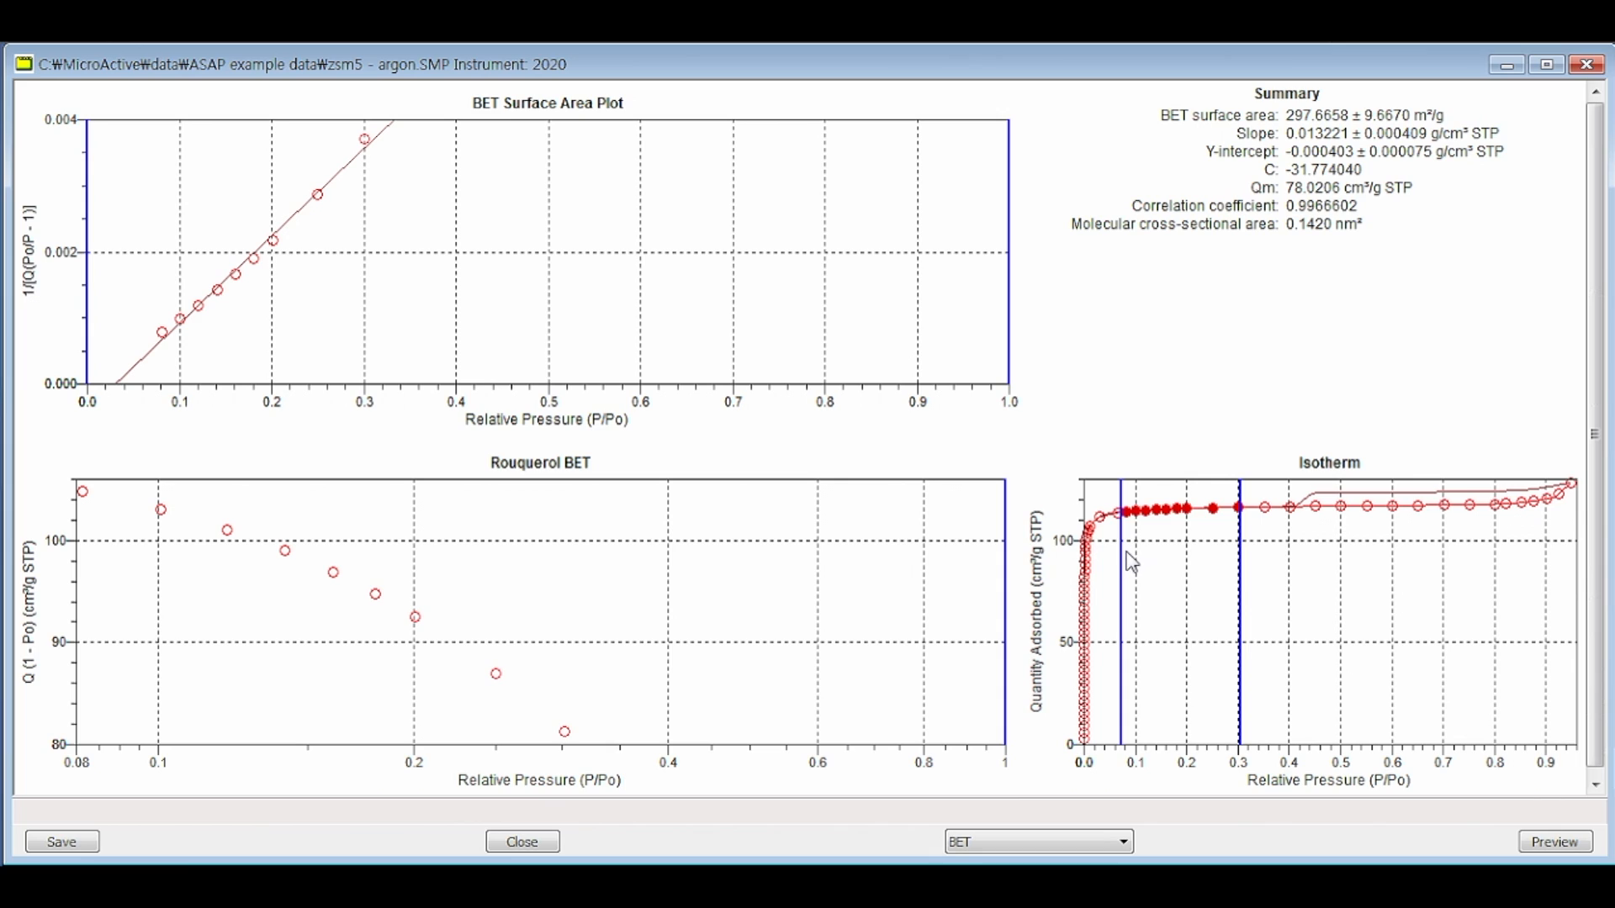
pyautogui.moveTo(1127, 578); pyautogui.dragTo(1113, 572)
pyautogui.click(1341, 143)
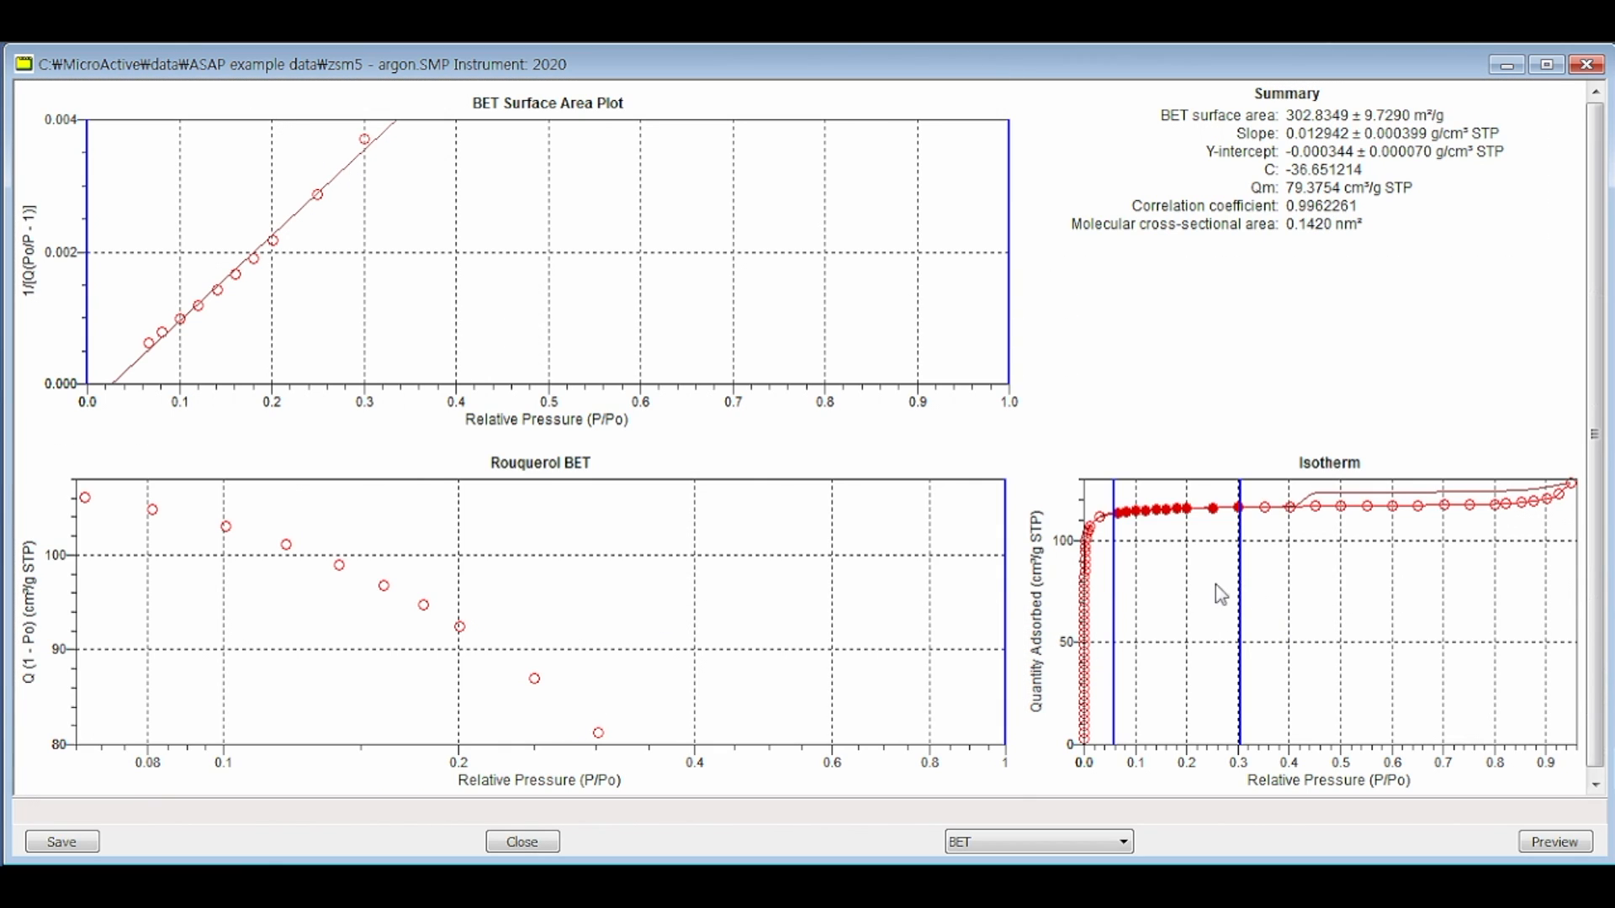
# Step: Change the BET range on the isotherm to the micropore region, from near zero up to a relative pressure of about 0.05
pyautogui.moveTo(1114, 605); pyautogui.dragTo(1087, 606)
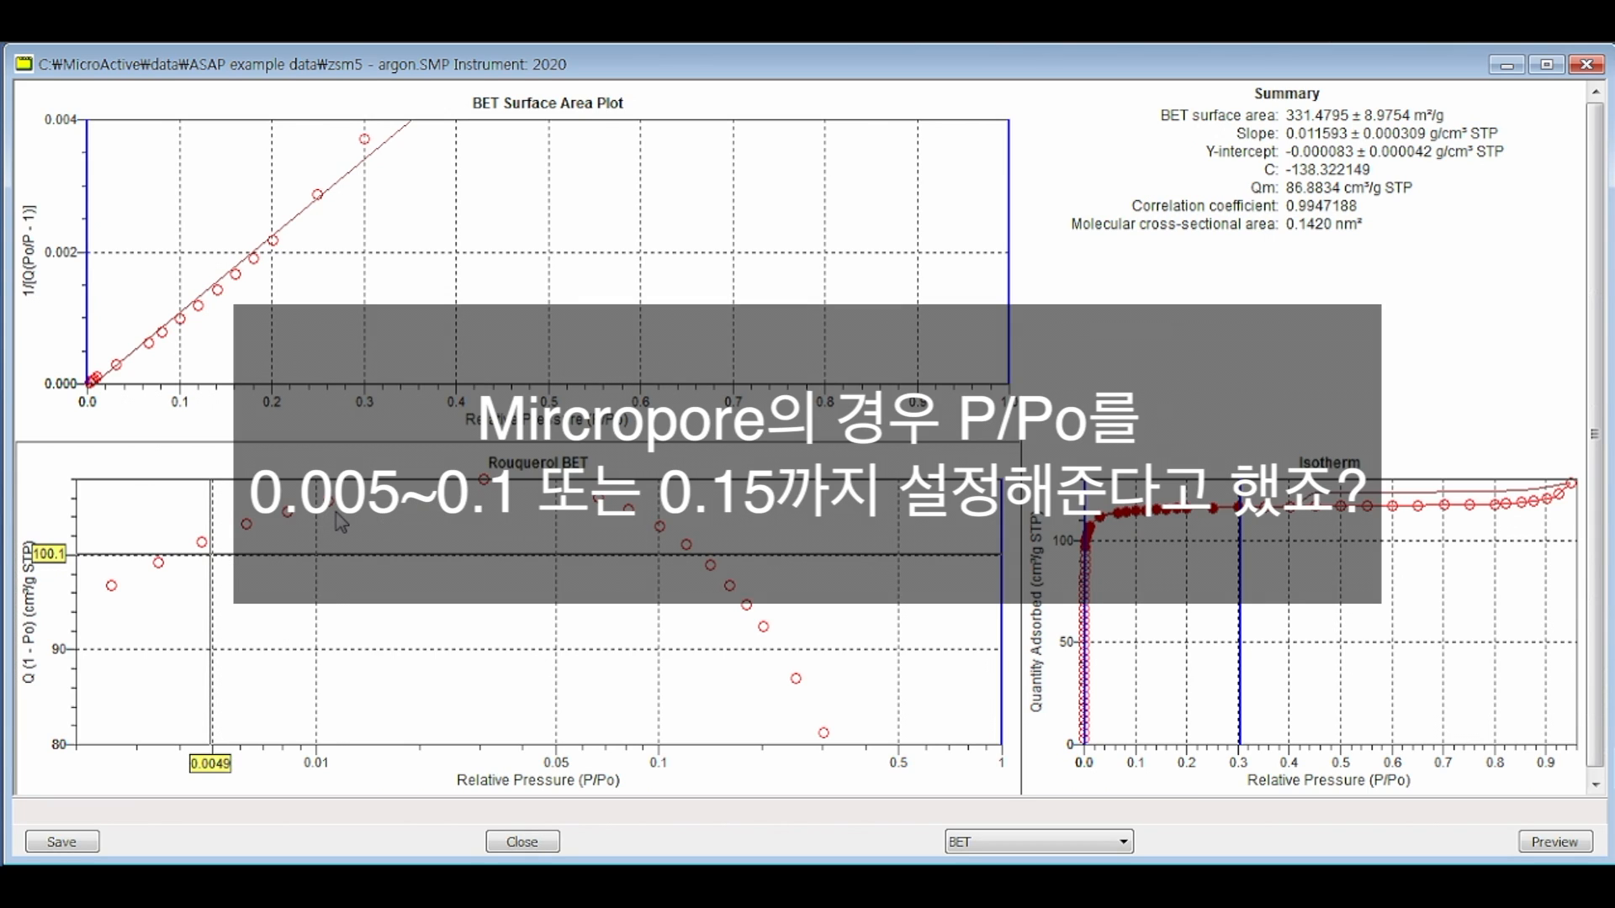
pyautogui.click(335, 515)
pyautogui.click(503, 499)
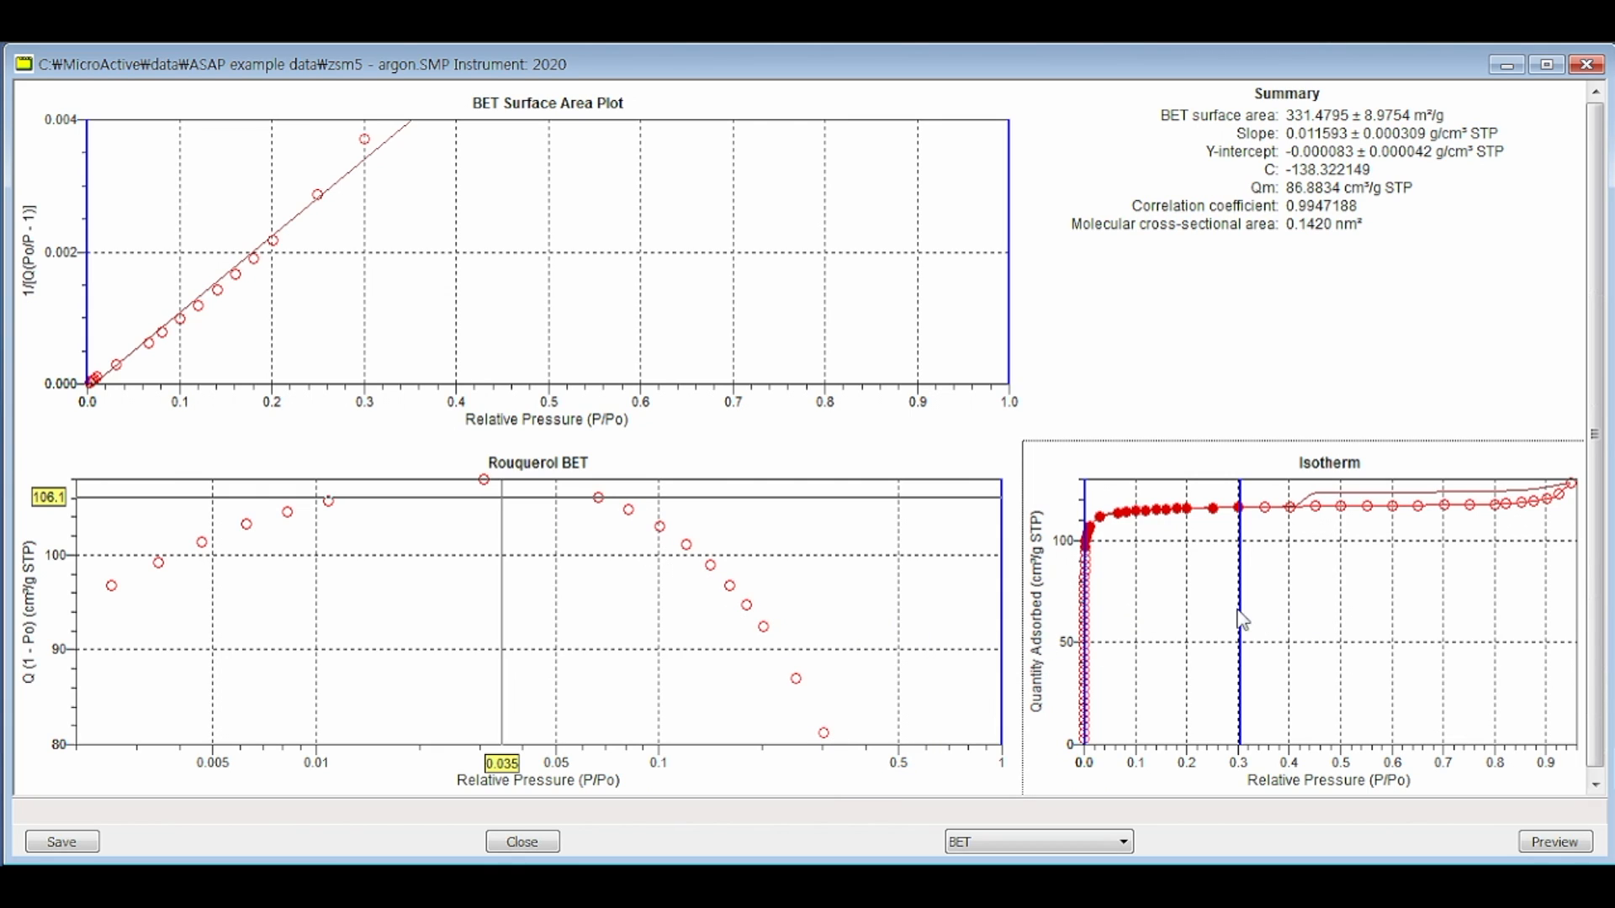
pyautogui.moveTo(1241, 620); pyautogui.dragTo(1110, 575)
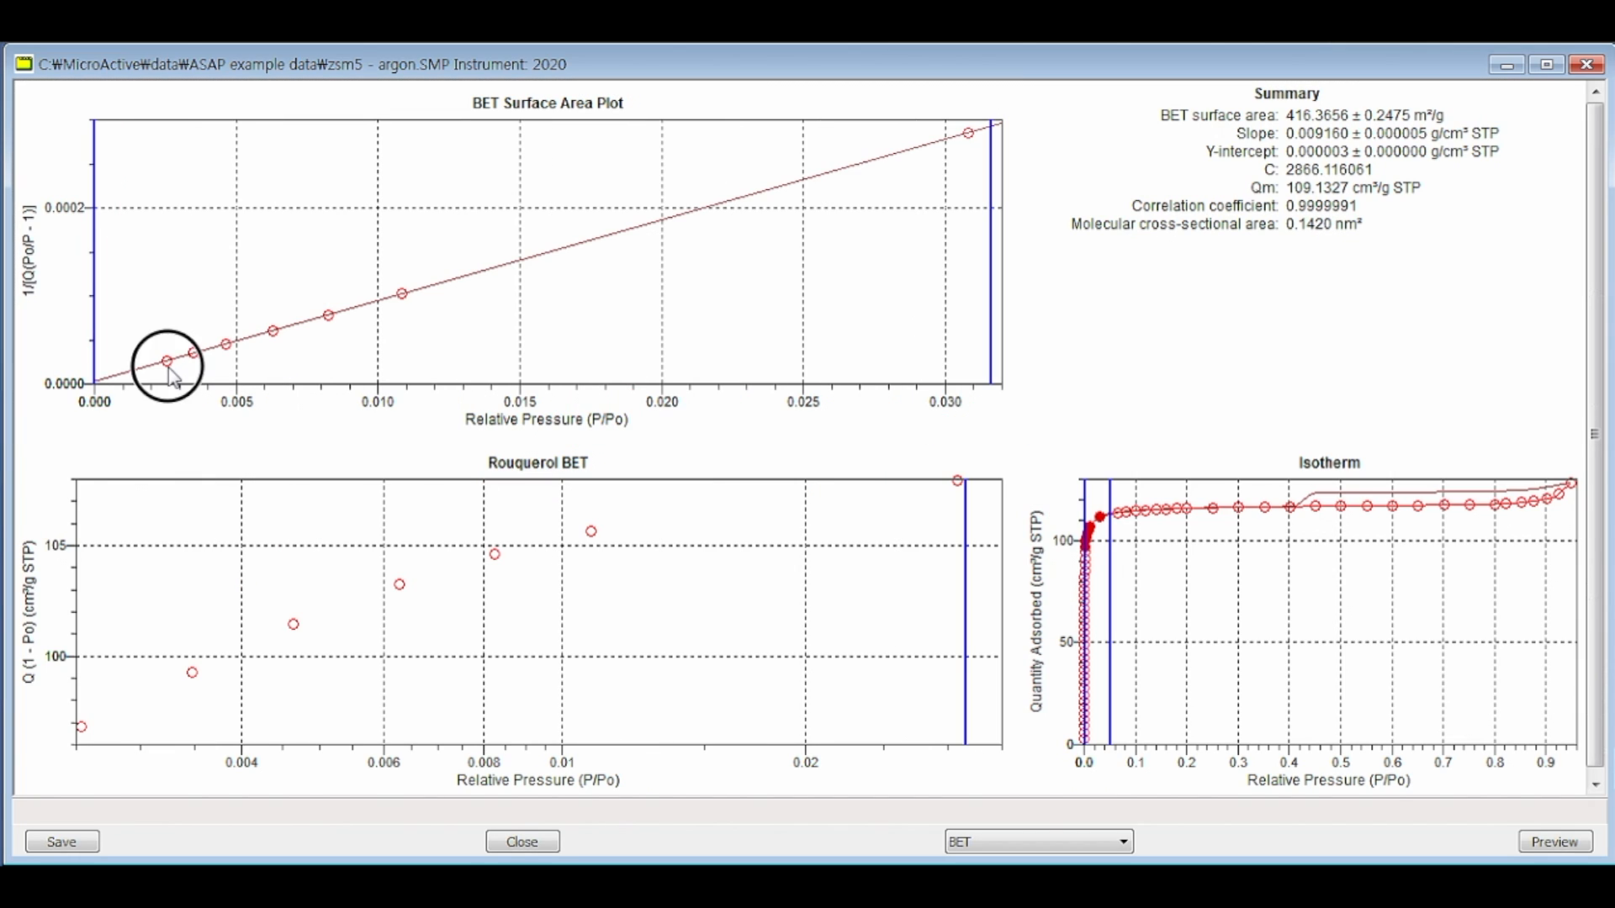
# Step: Narrow the fit range in the BET Surface Area Plot to relative pressures from about 0.005 to 0.011
pyautogui.click(166, 363)
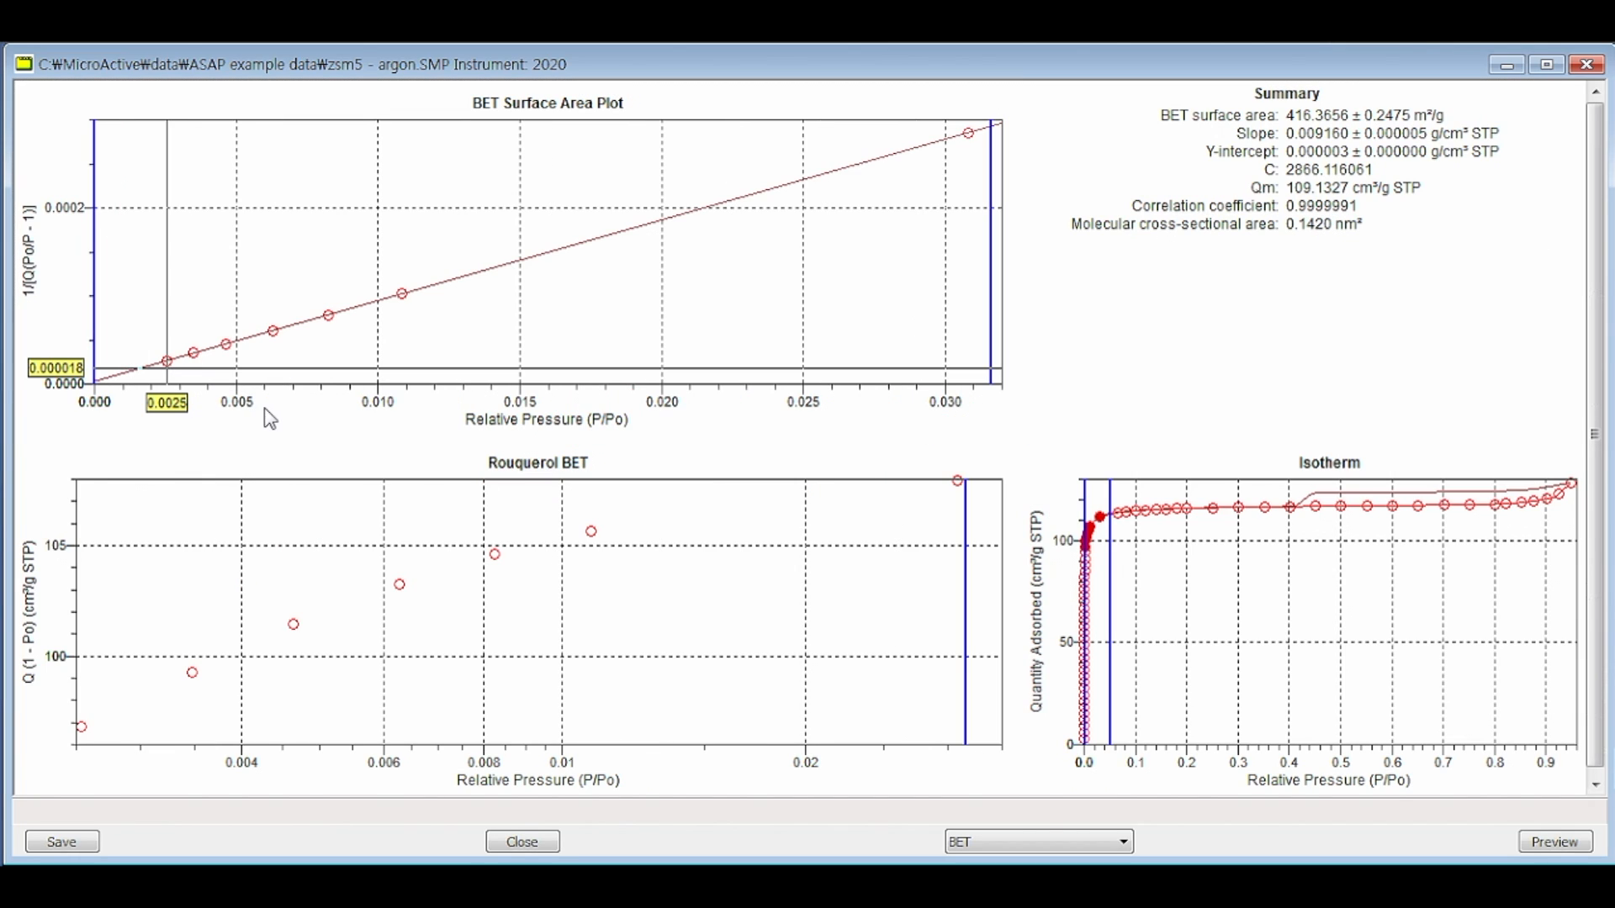
pyautogui.click(967, 155)
pyautogui.moveTo(992, 235); pyautogui.dragTo(408, 244)
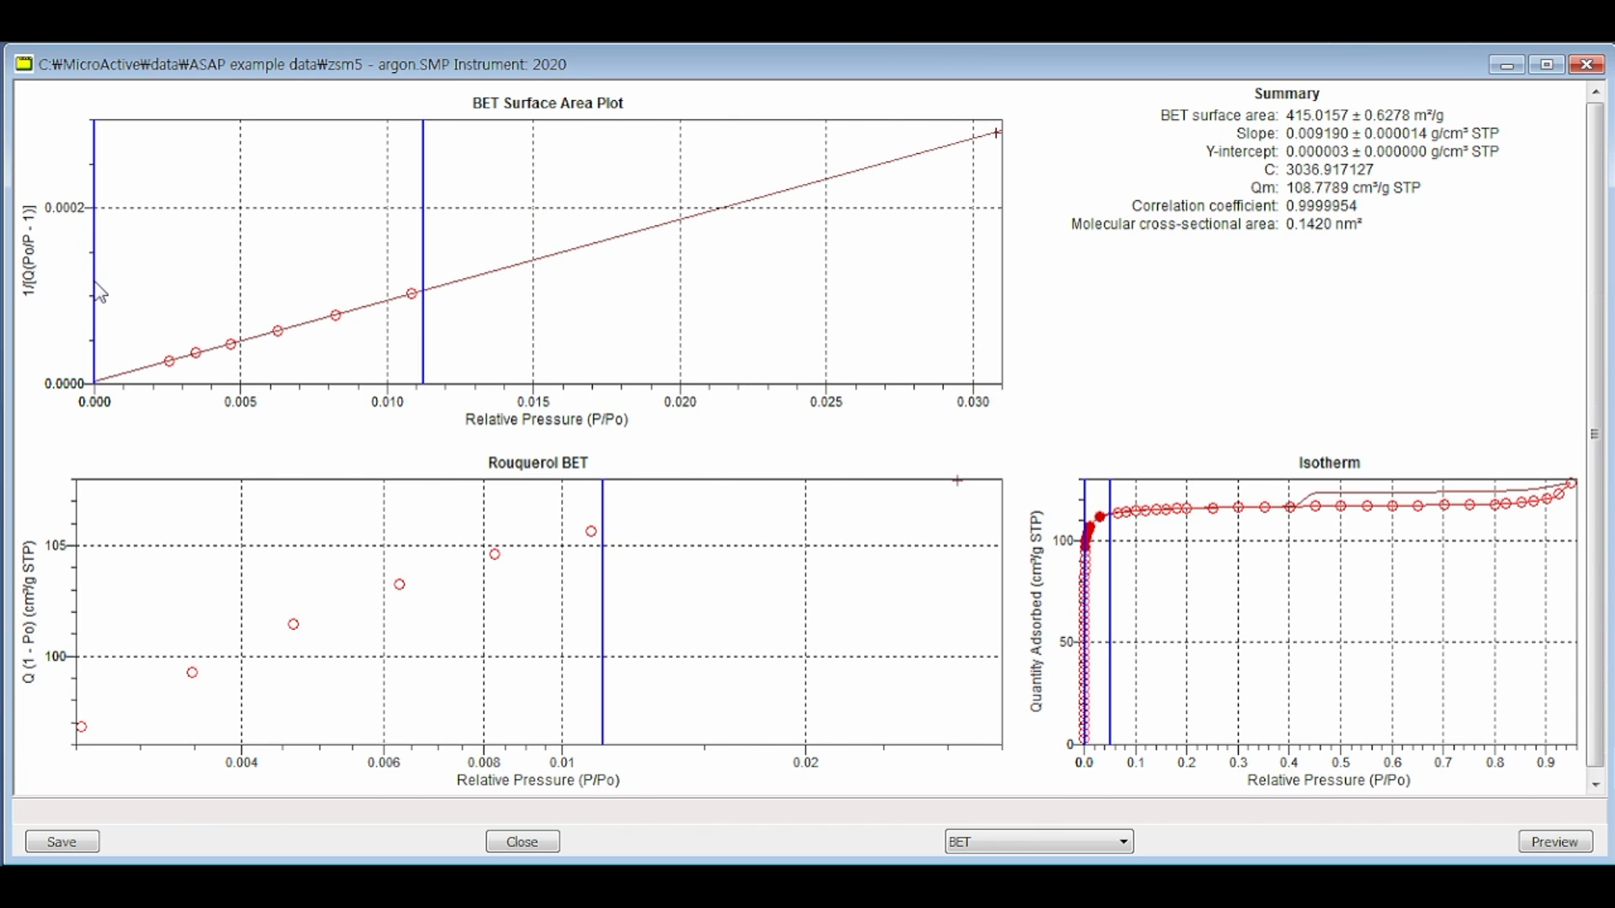
pyautogui.moveTo(101, 292); pyautogui.dragTo(240, 292)
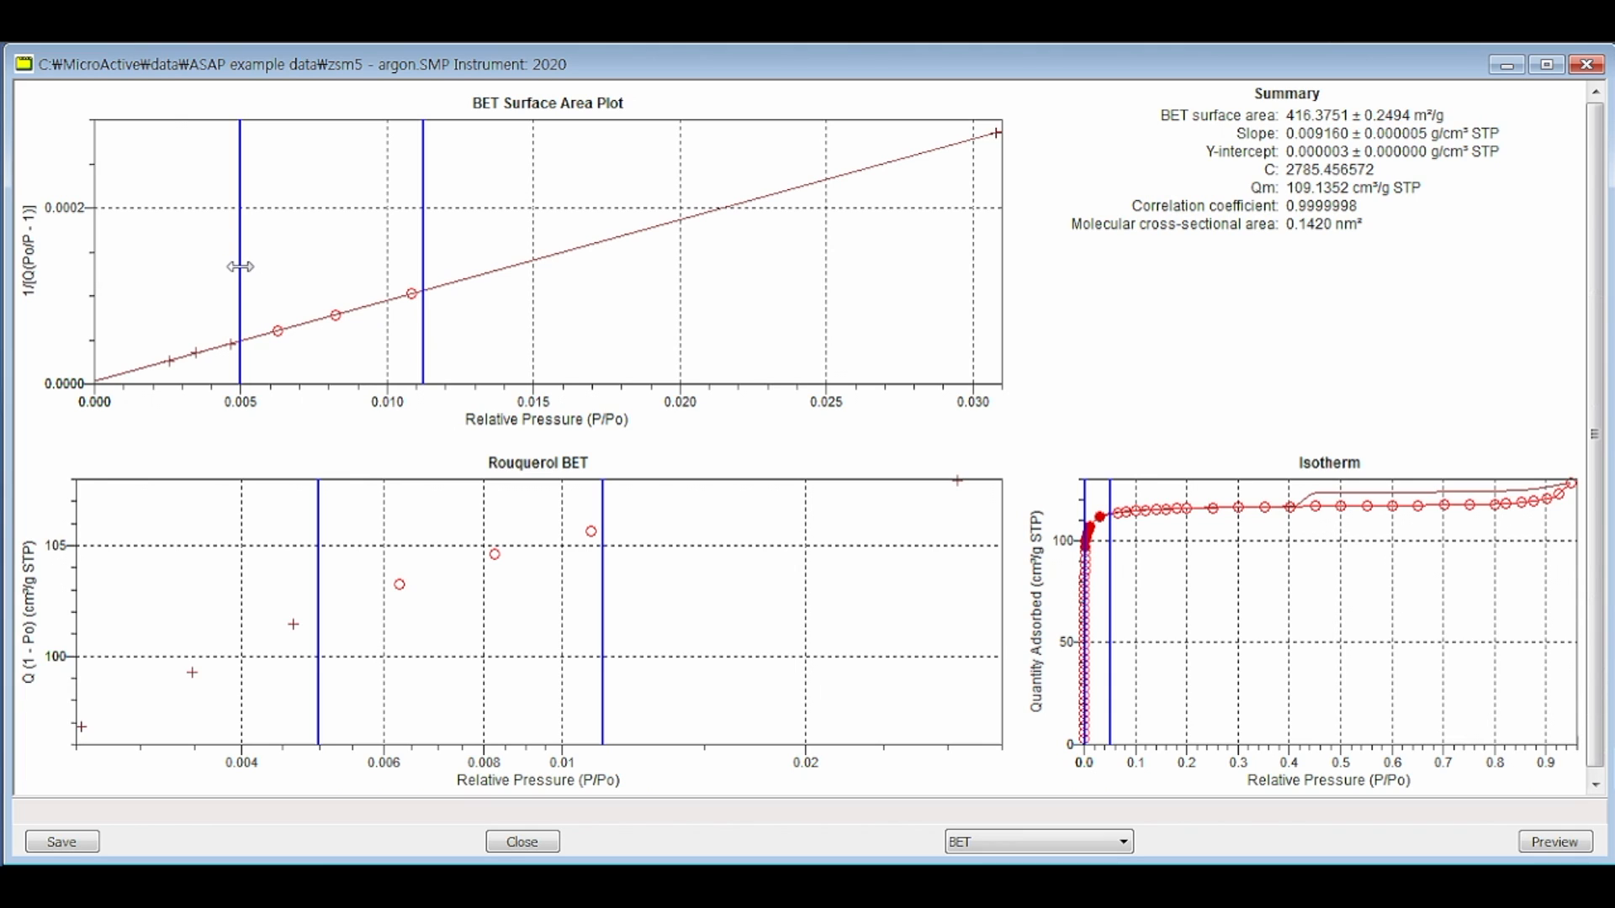
# Step: Widen the fit range in the BET Surface Area Plot to relative pressures from about 0.002 to 0.031
pyautogui.moveTo(240, 267); pyautogui.dragTo(159, 266)
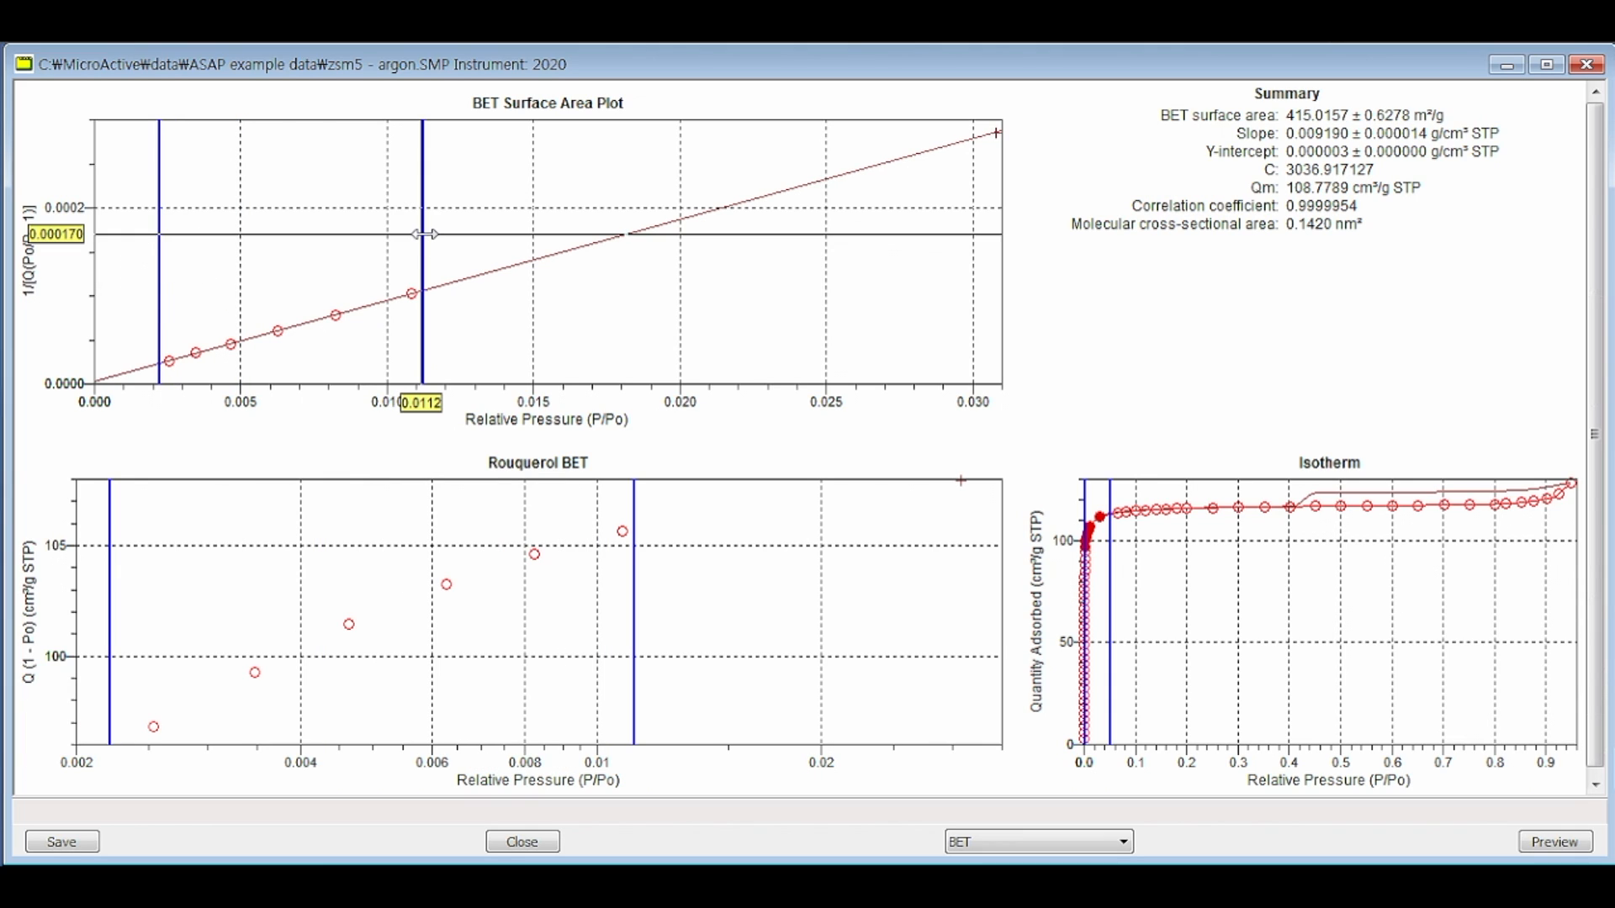
pyautogui.moveTo(423, 234); pyautogui.dragTo(1001, 224)
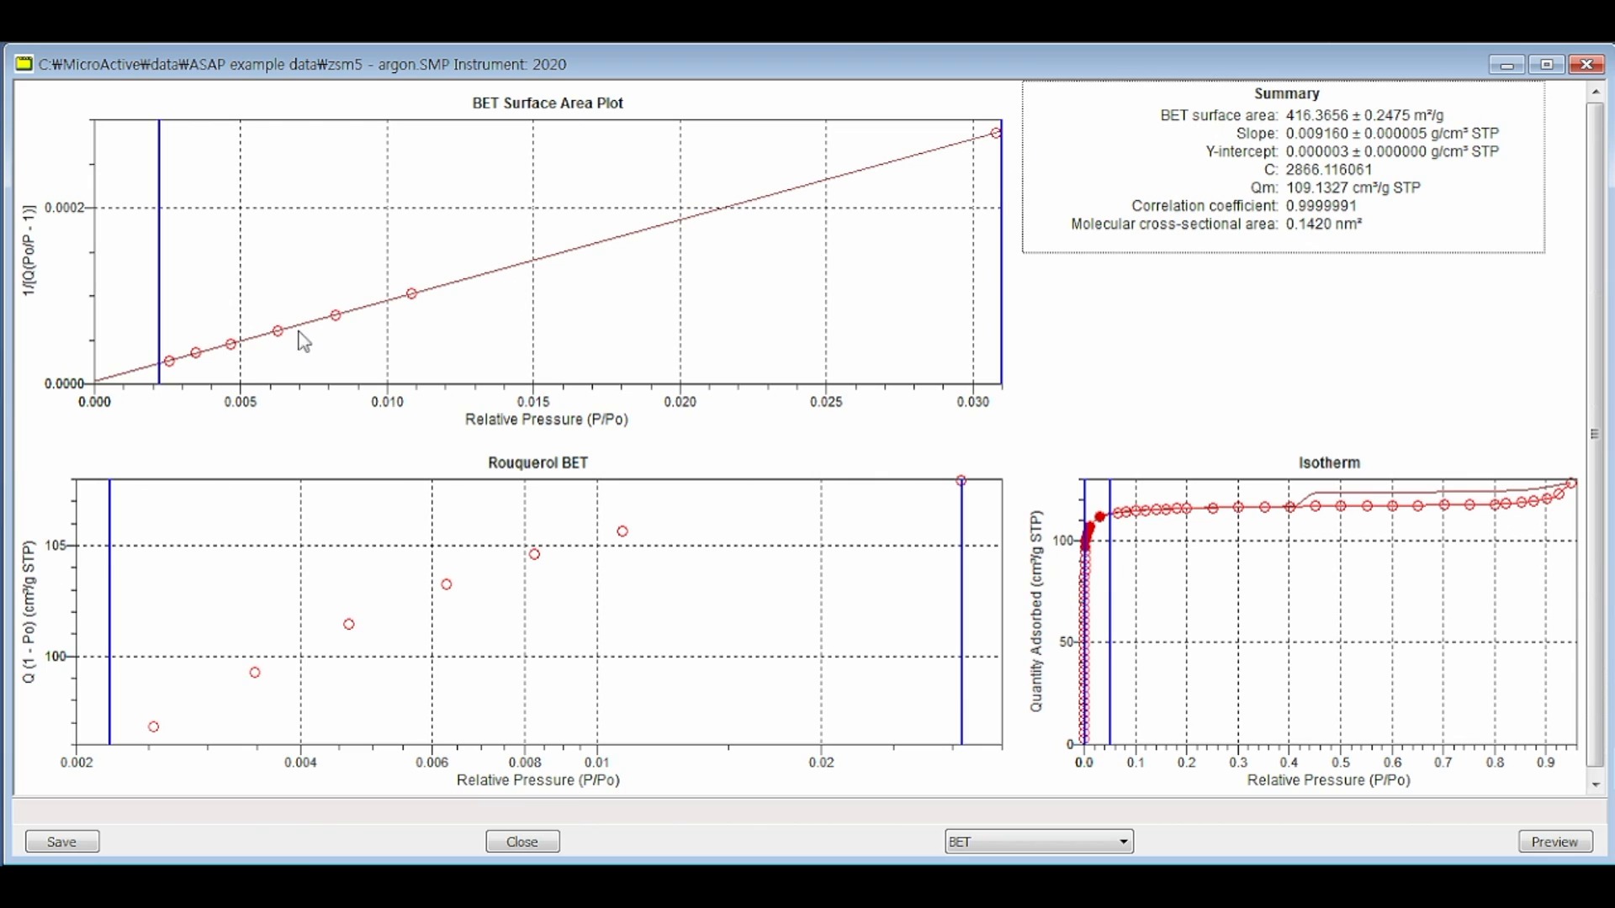
pyautogui.click(1003, 269)
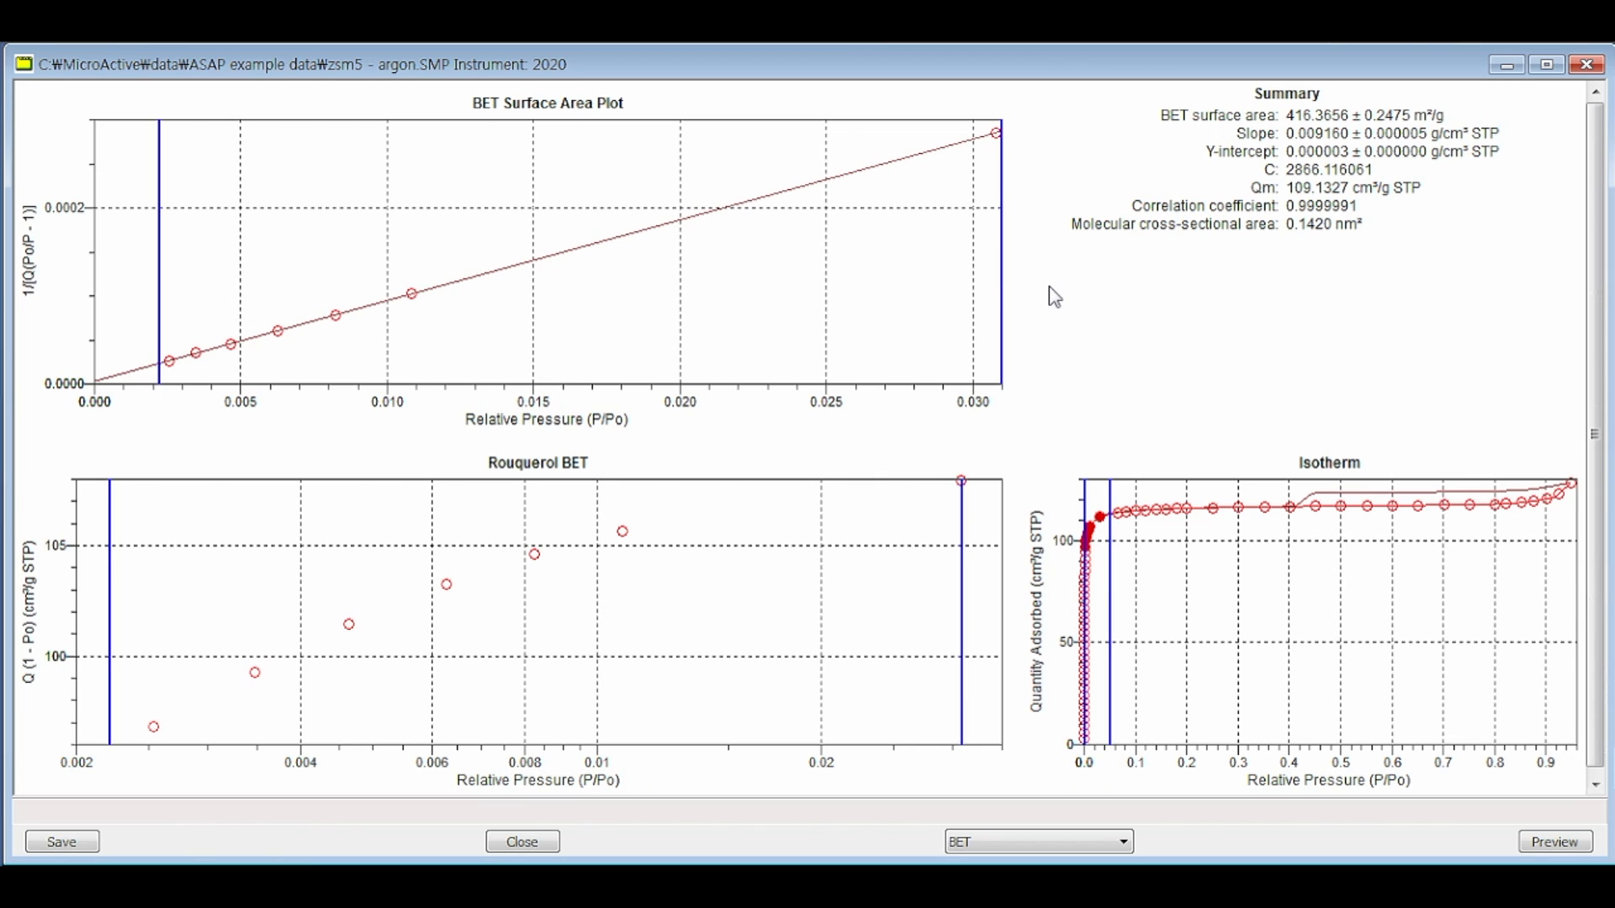
pyautogui.click(170, 370)
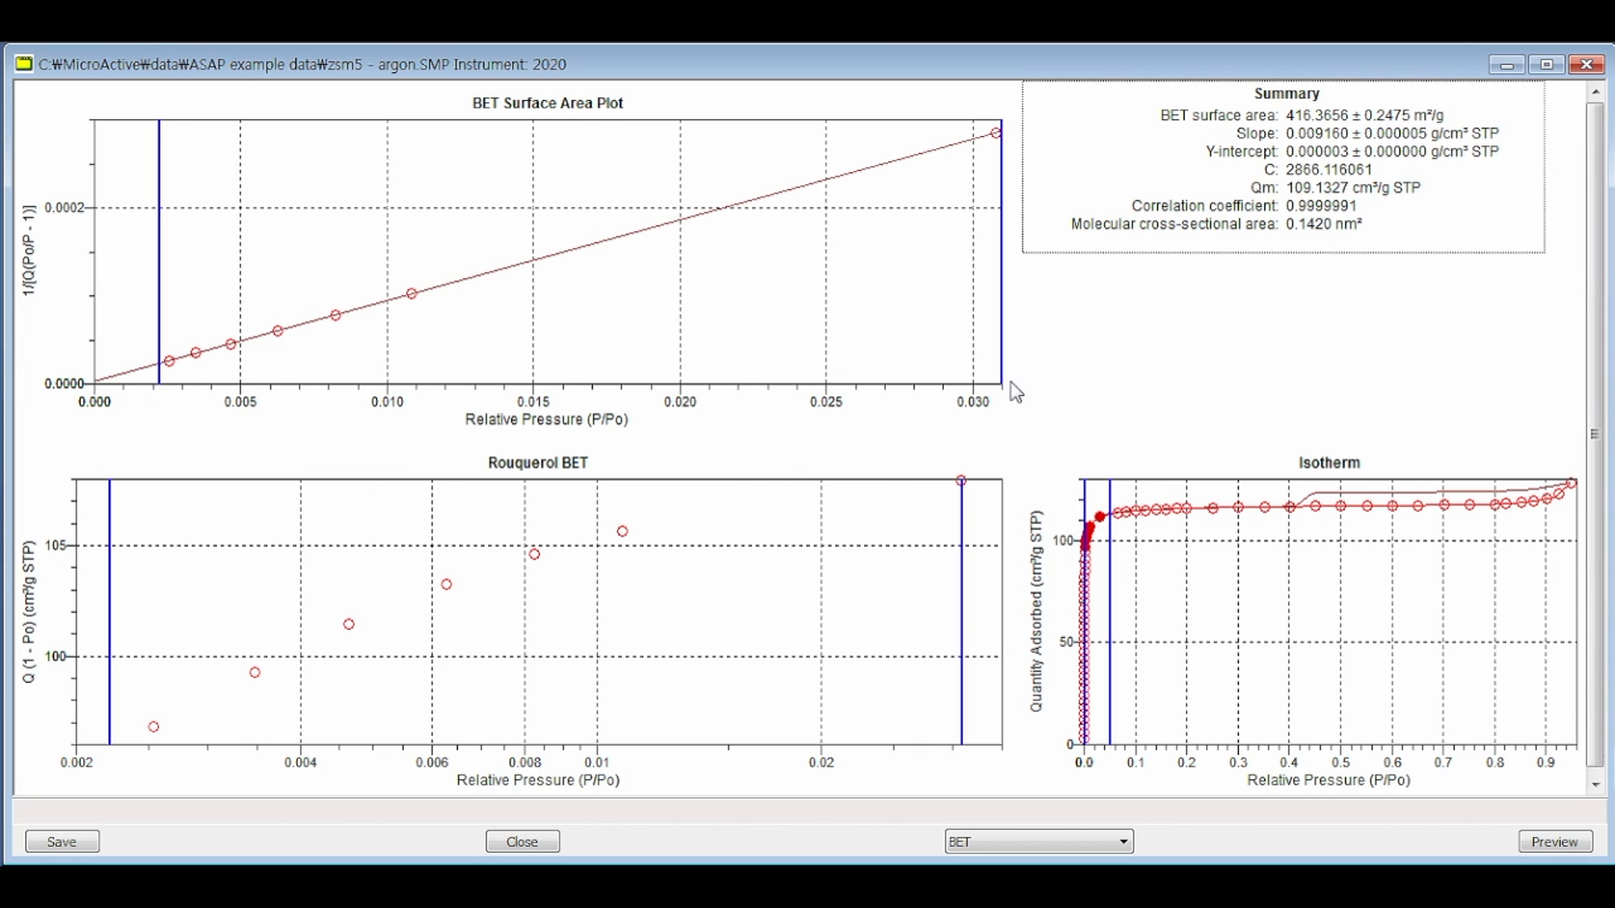
# Step: Switch to the SiO2_Al2O3 sample's BJH Adsorption report and read the pore diameter at the peak of the Volume plot
pyautogui.click(1547, 65)
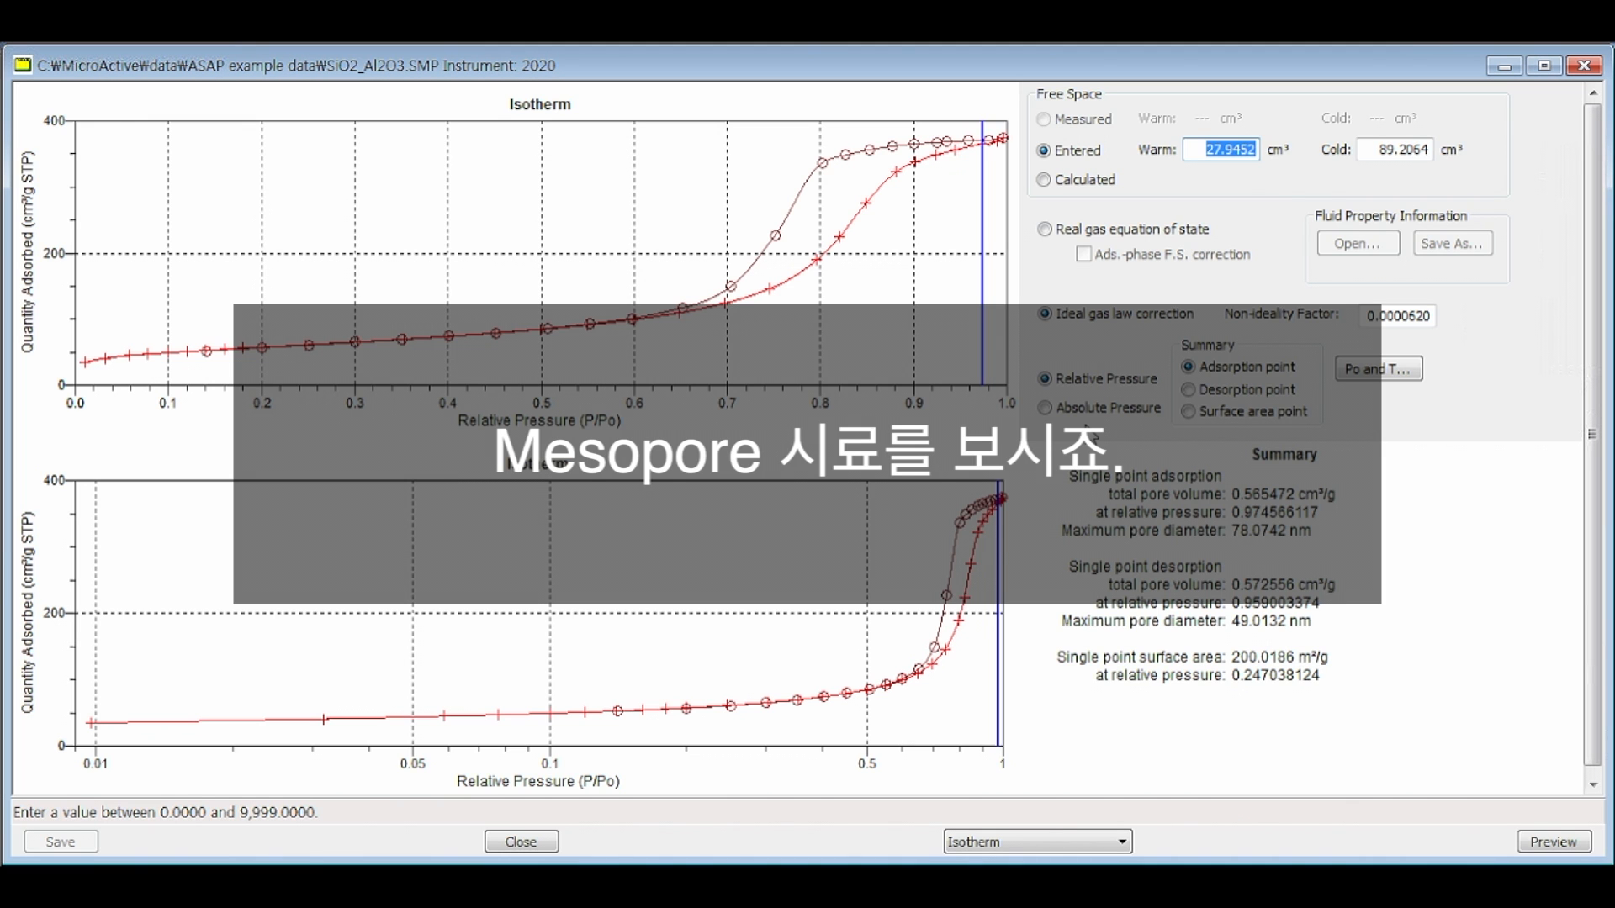
pyautogui.click(769, 271)
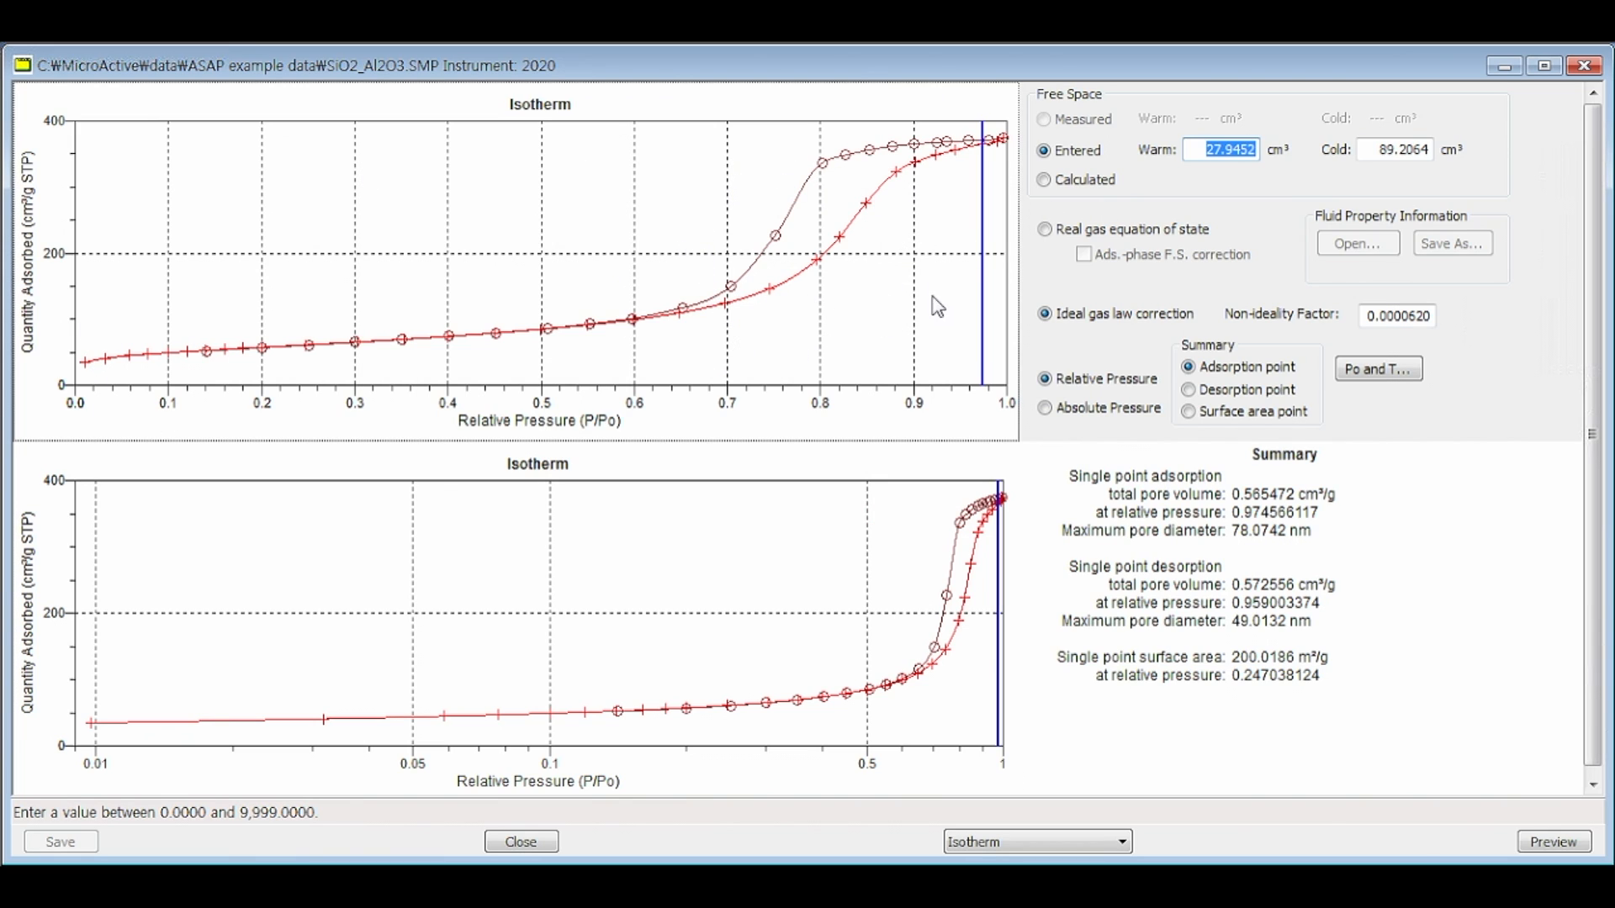
pyautogui.click(1102, 842)
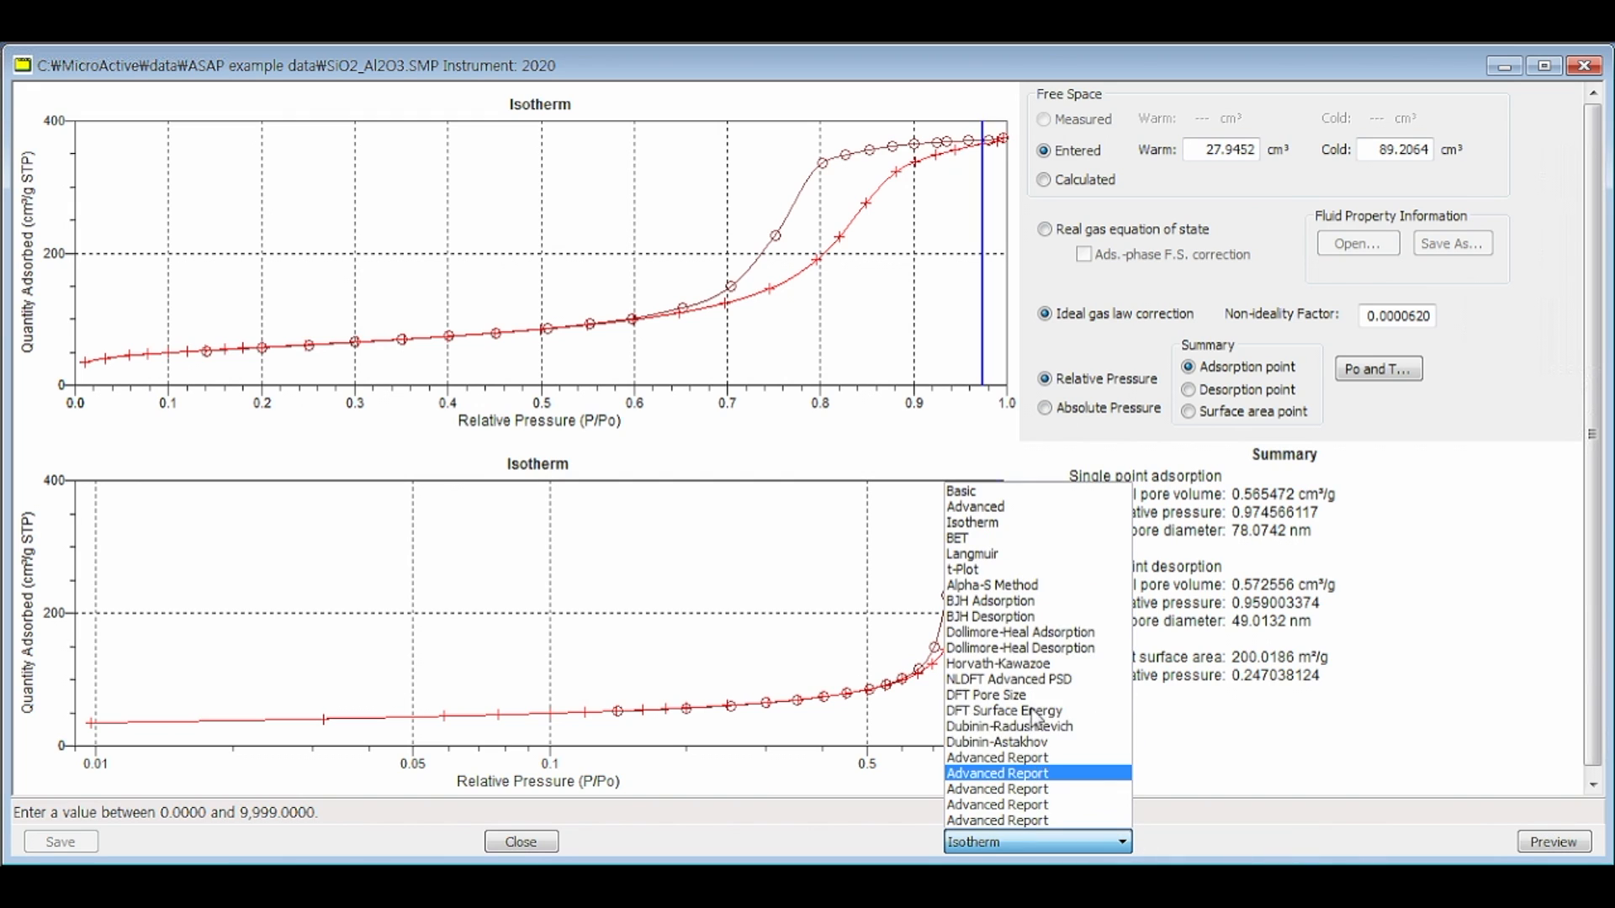
pyautogui.click(1007, 602)
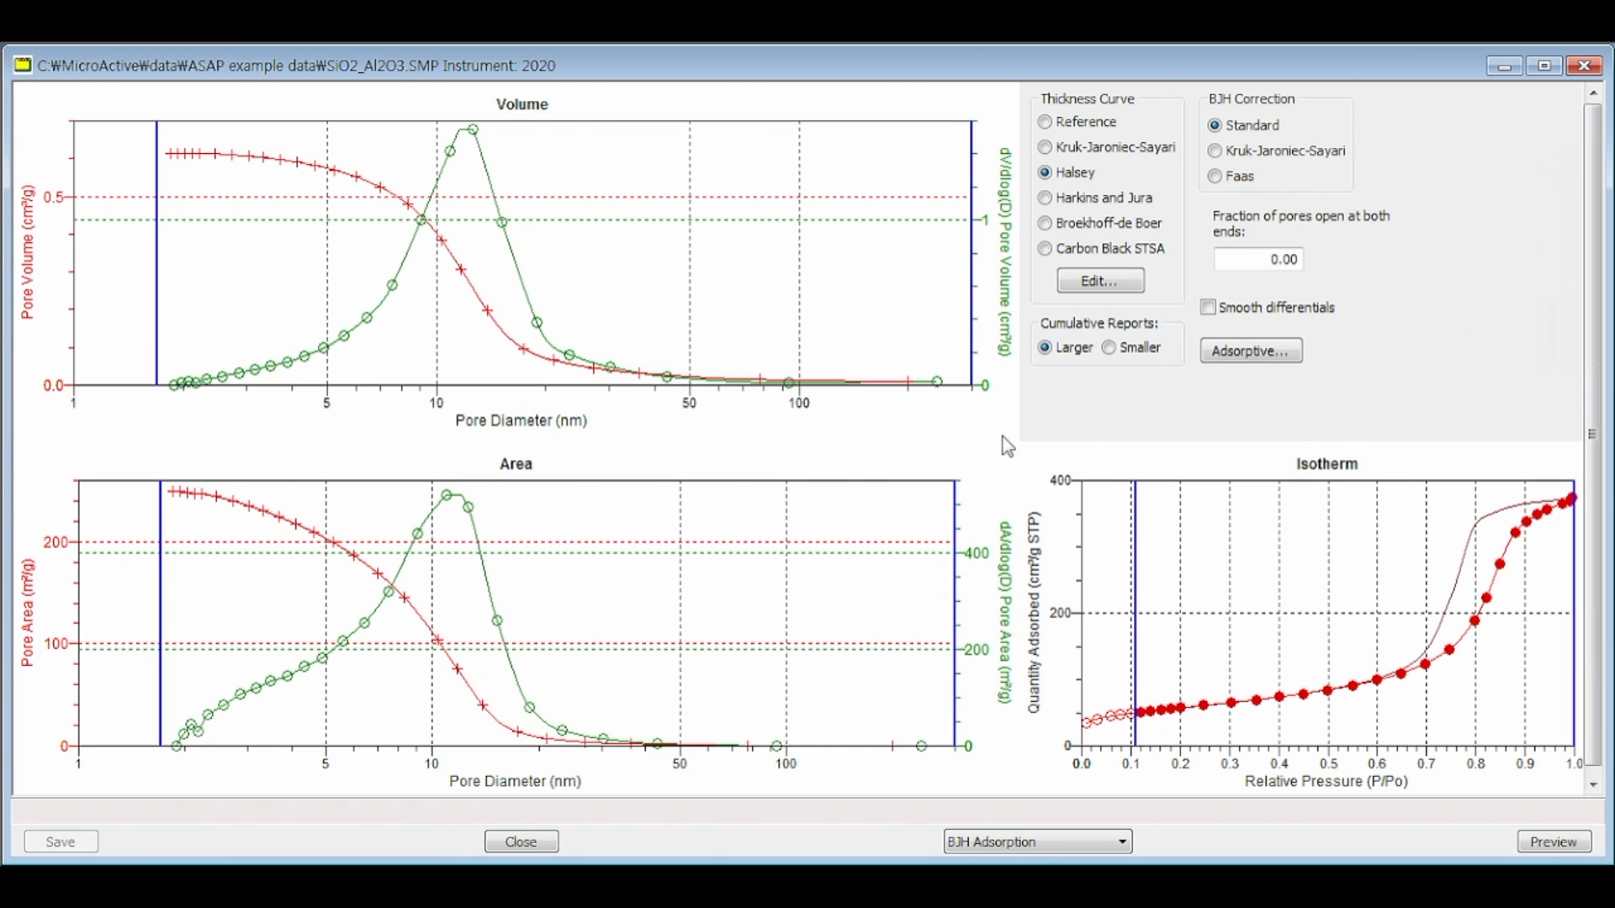
pyautogui.click(468, 145)
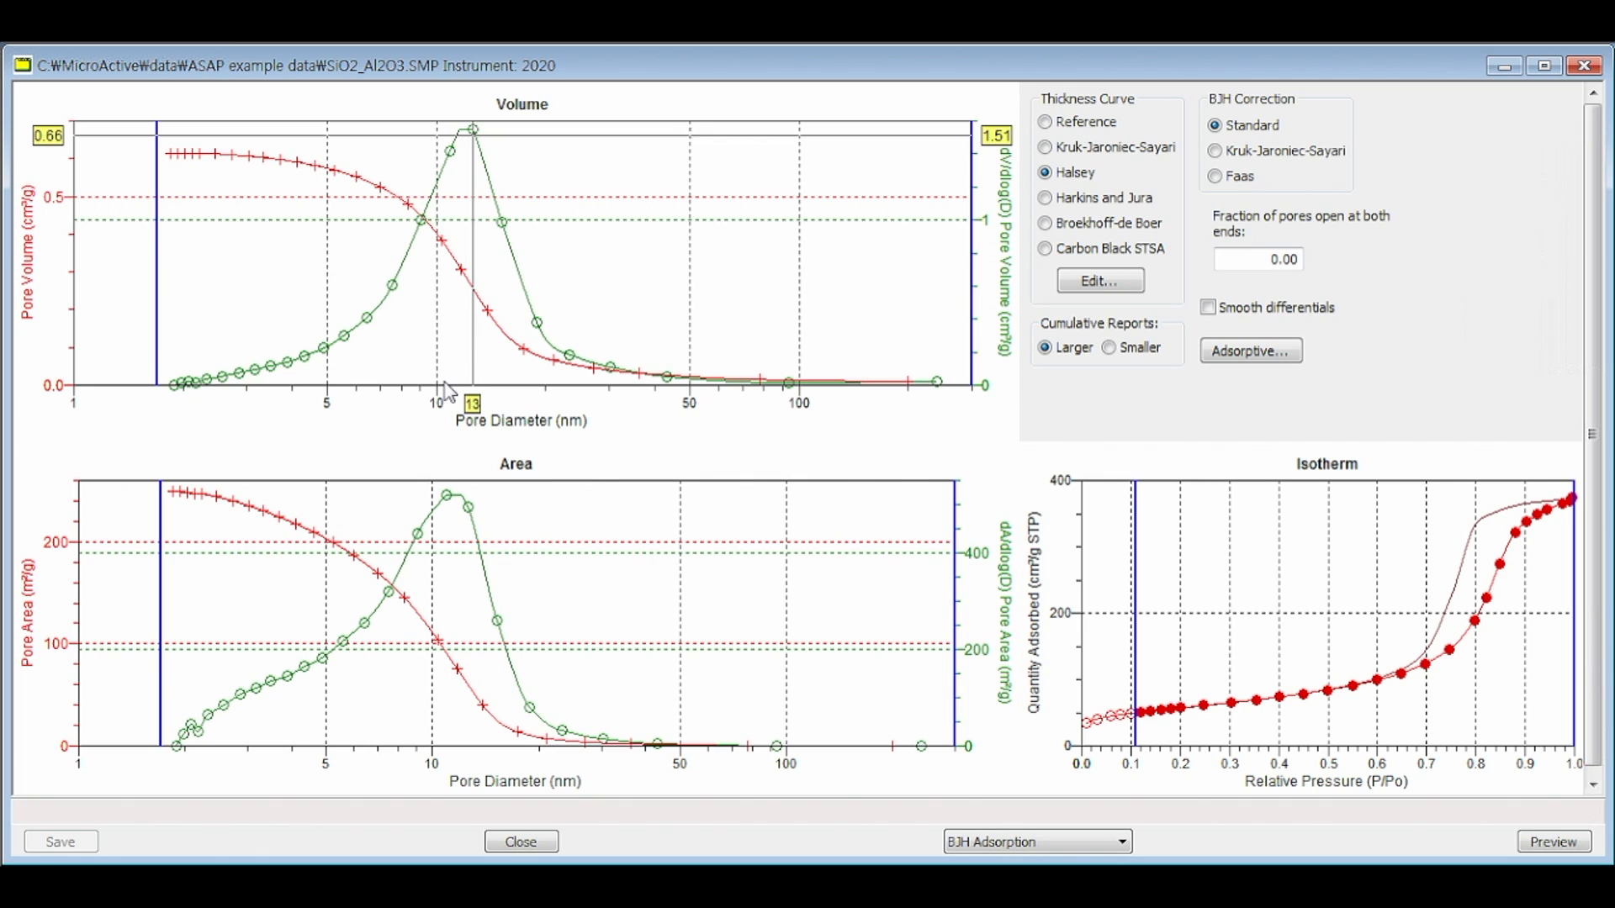
pyautogui.click(523, 461)
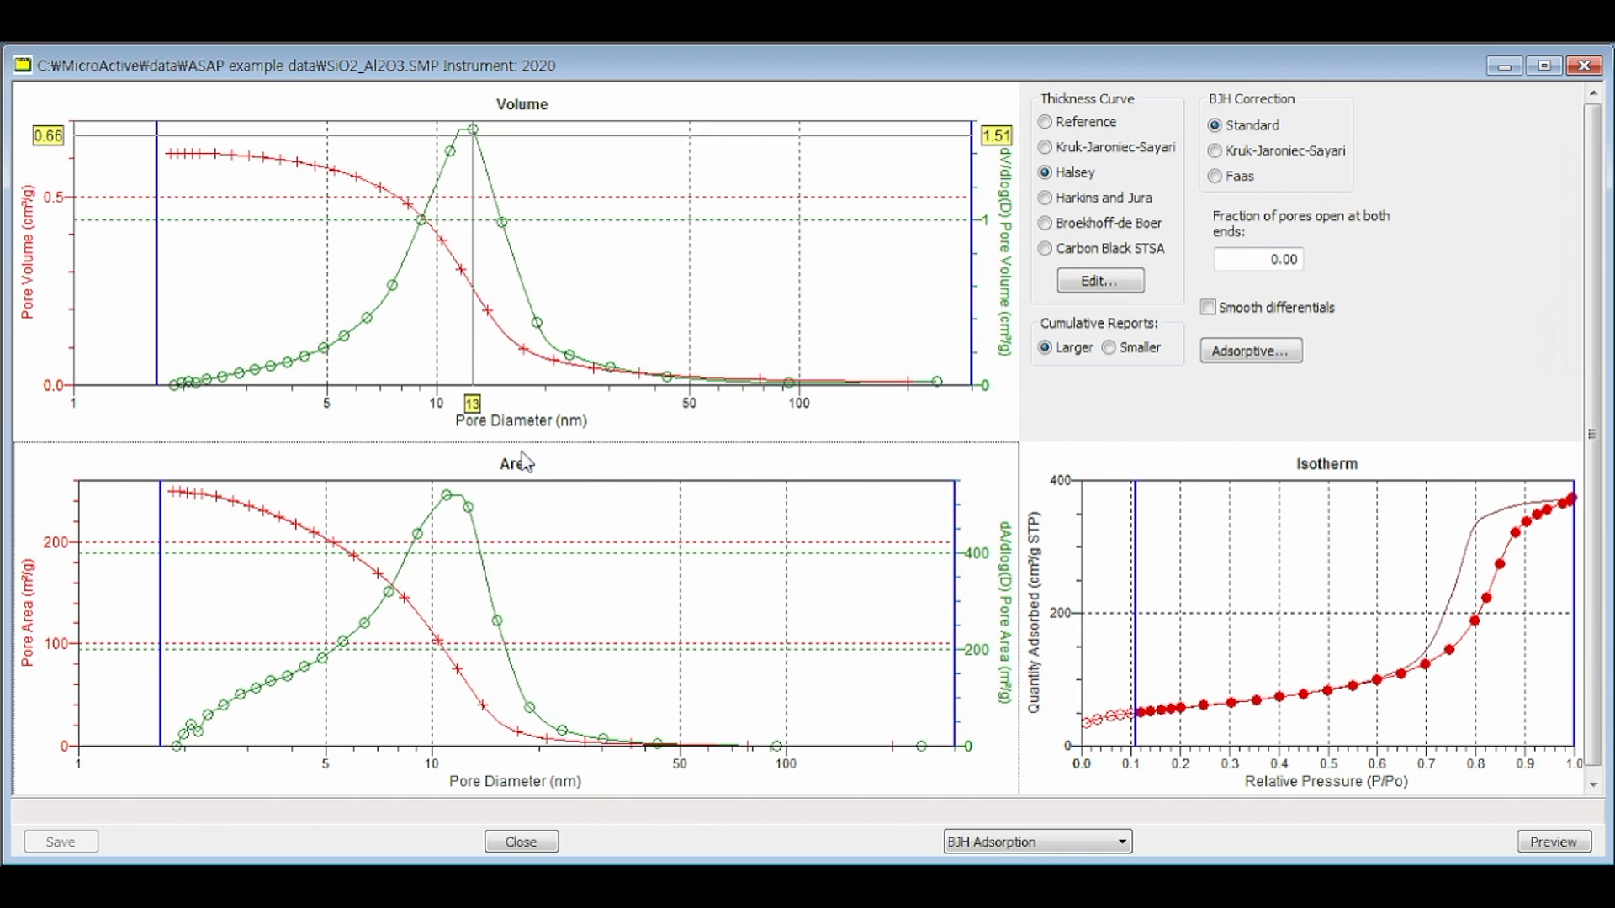
# Step: Show the BJH Desorption report for SiO2_Al2O3 and read the pore diameter at the Volume plot's peak
pyautogui.click(1072, 840)
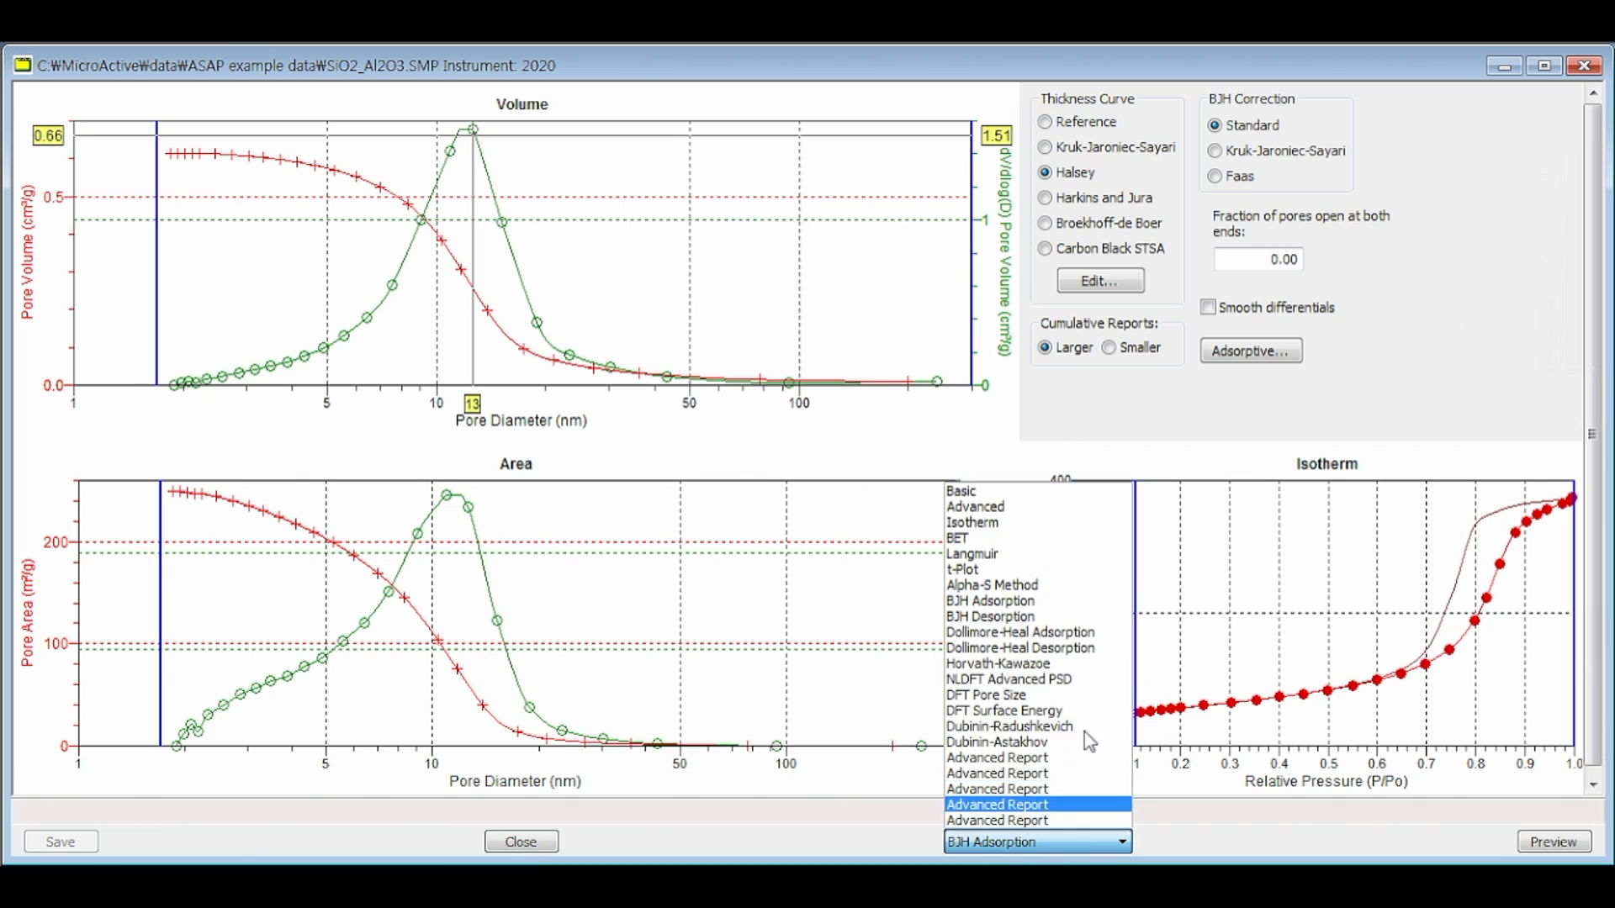
pyautogui.click(1017, 618)
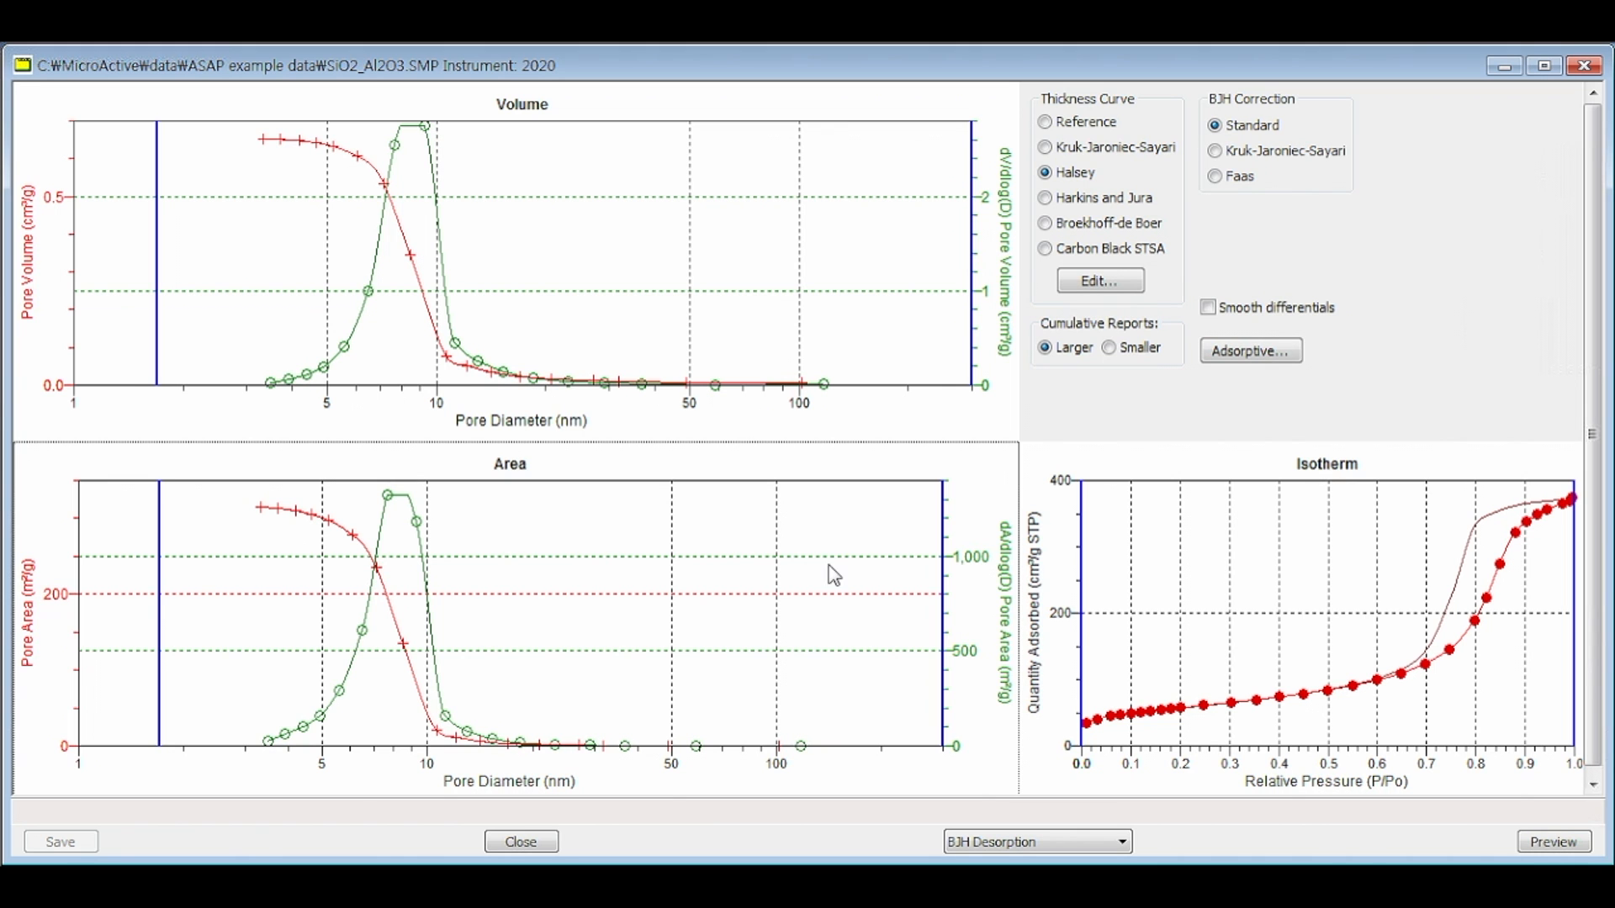
pyautogui.click(415, 133)
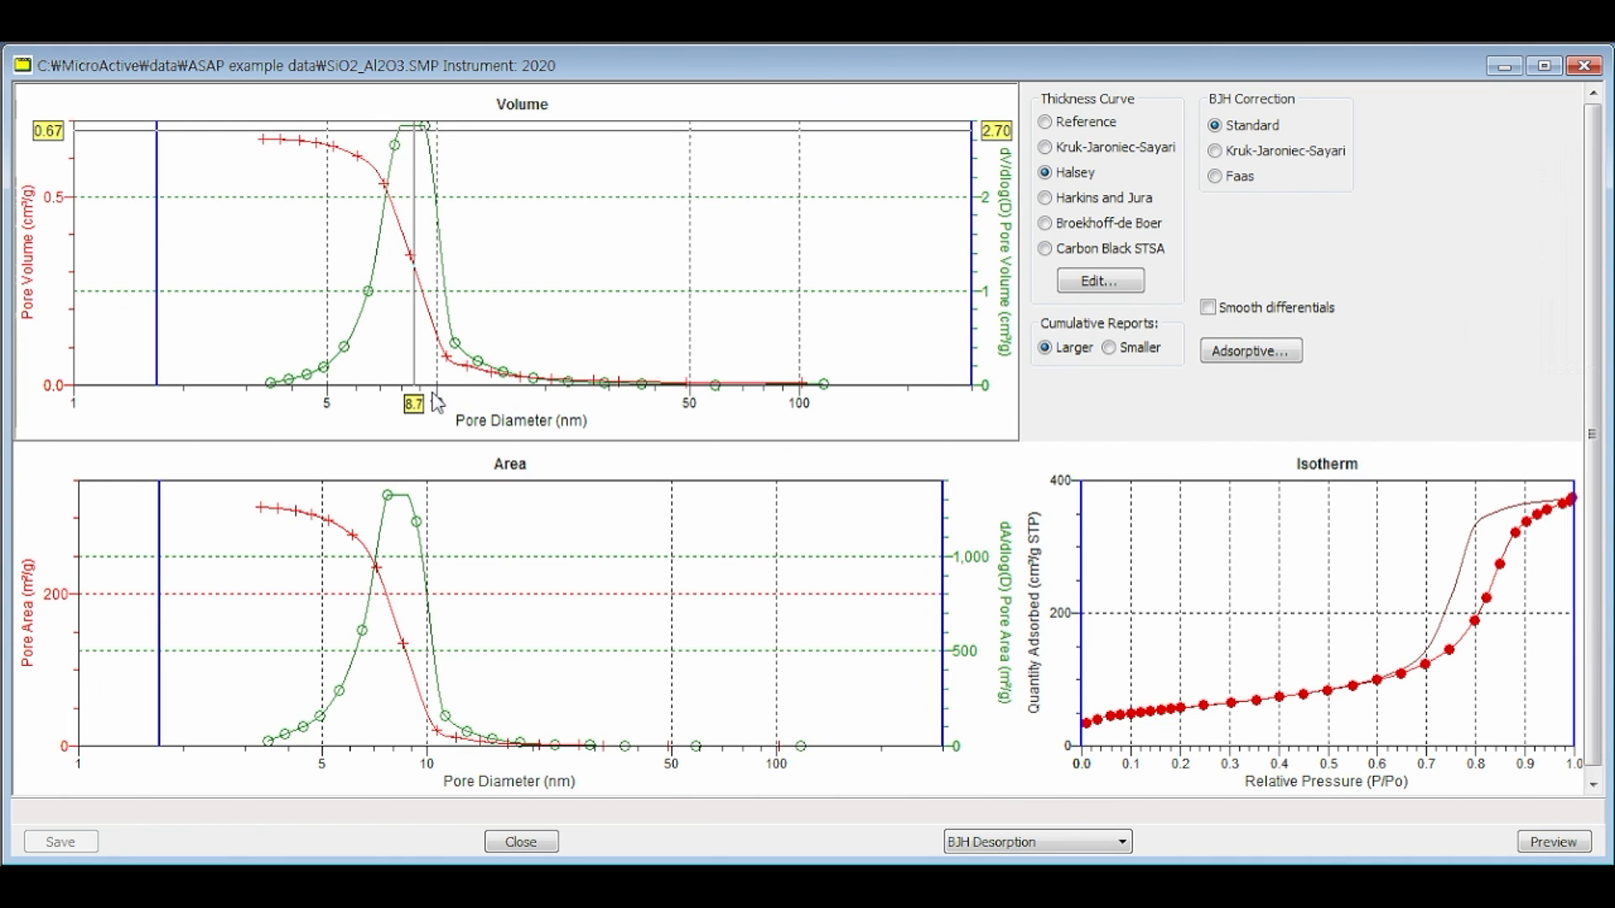
pyautogui.click(879, 613)
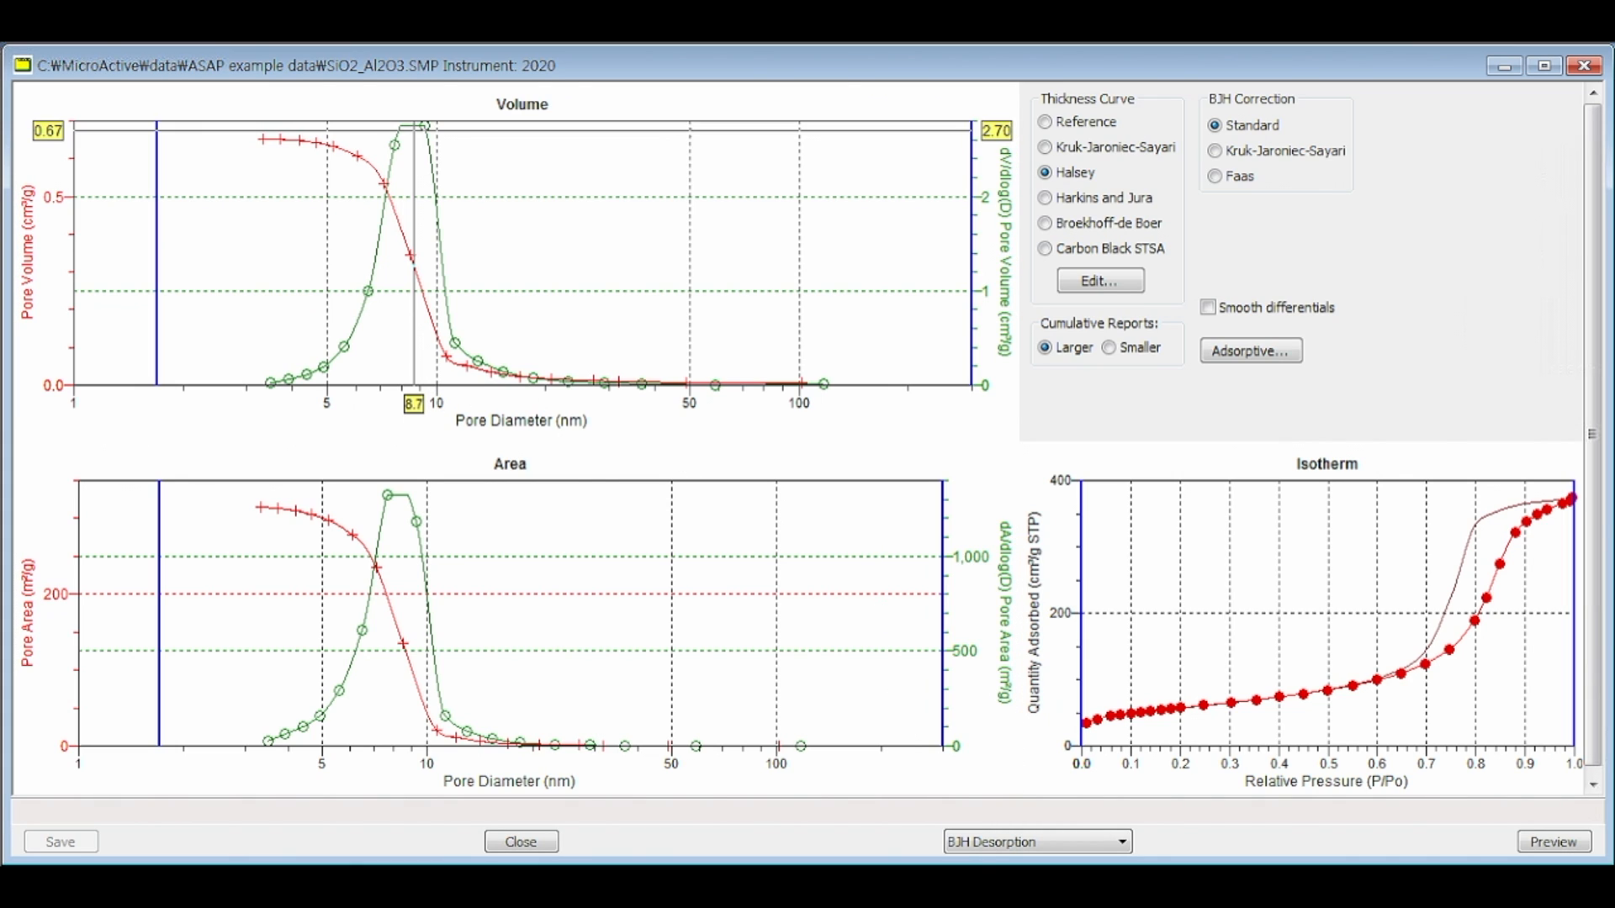
# Step: Show the BET report for SiO2_Al2O3 and extend the isotherm's upper range limit to a relative pressure of about 0.53
pyautogui.click(1032, 842)
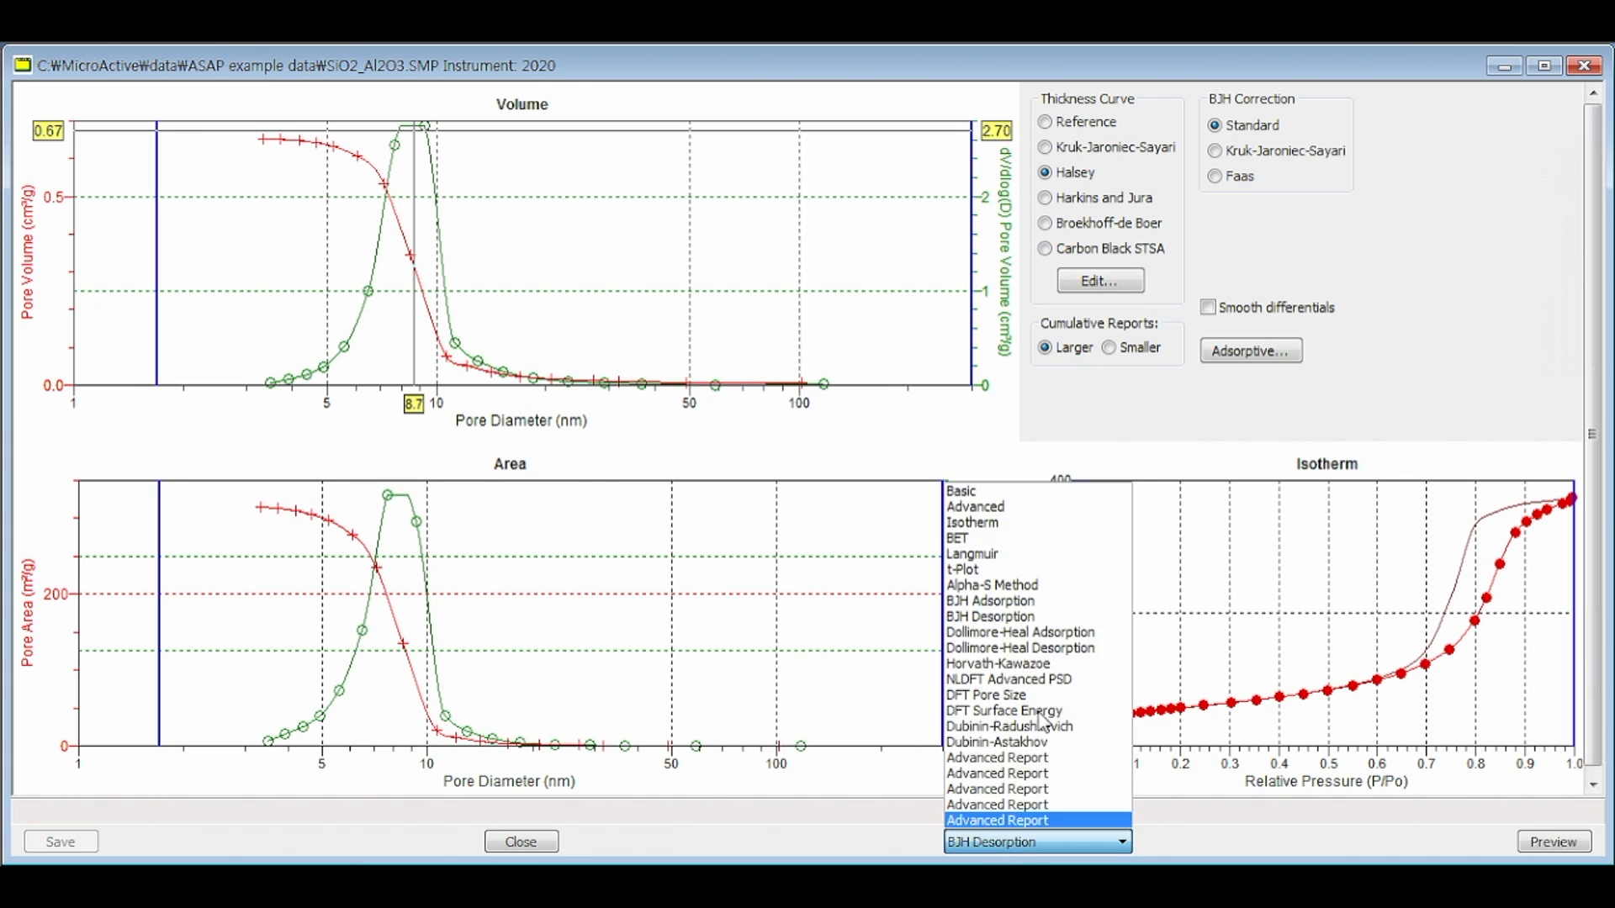
pyautogui.click(967, 542)
pyautogui.click(1299, 613)
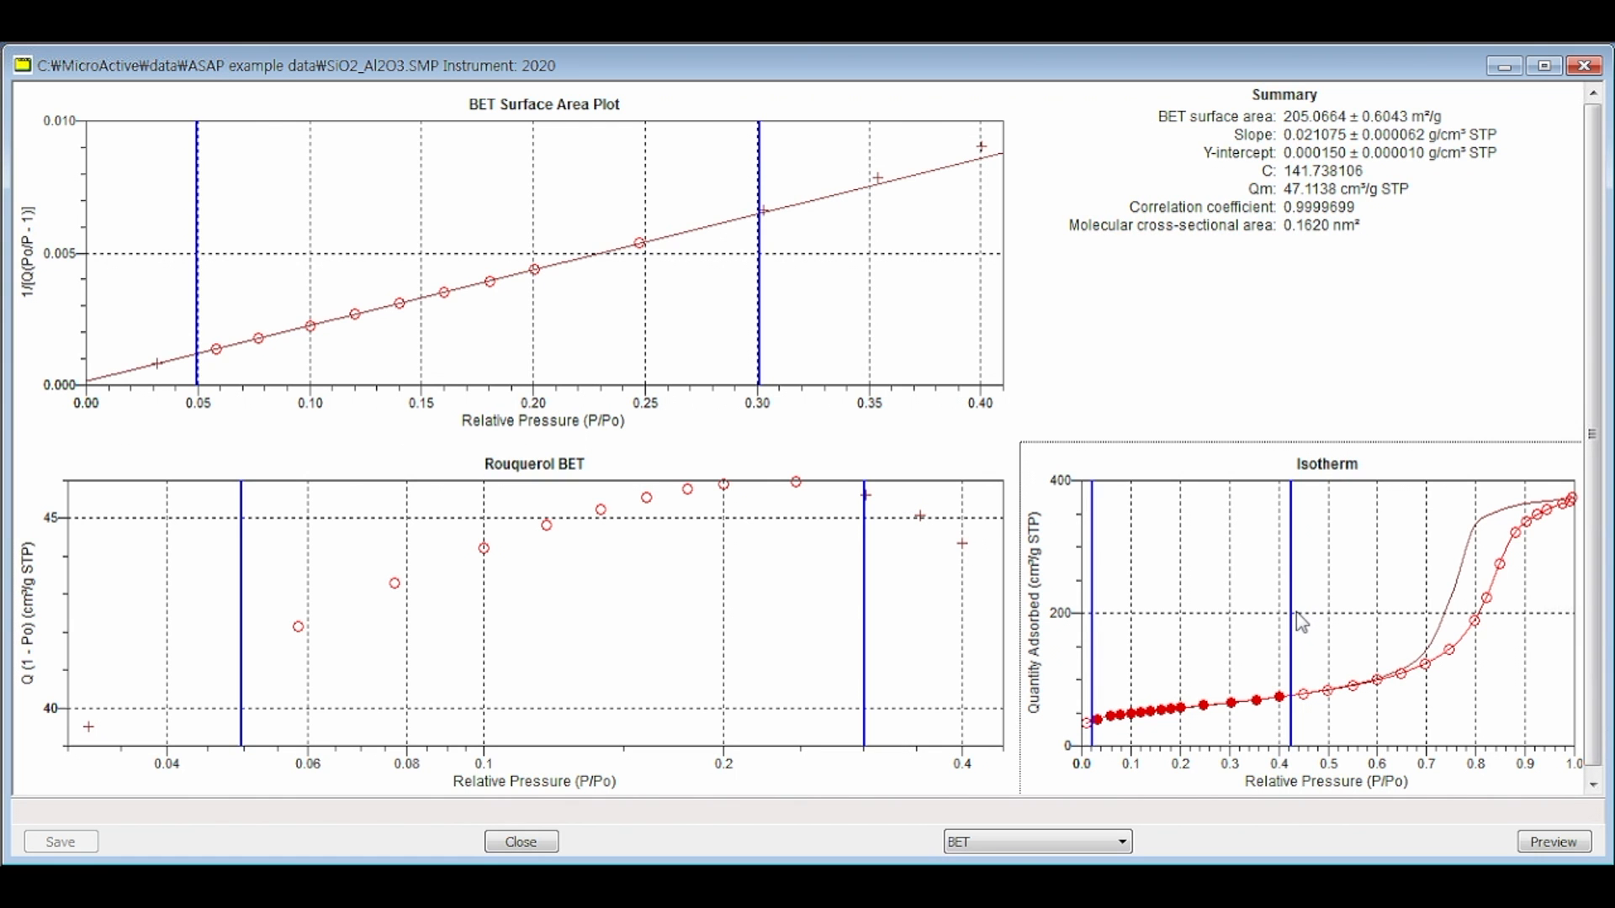
pyautogui.moveTo(1292, 617); pyautogui.dragTo(1343, 615)
# Step: Extend the upper fit limit in the Rouquerol BET plot to a relative pressure of about 0.5 and check the lower limit
pyautogui.click(865, 620)
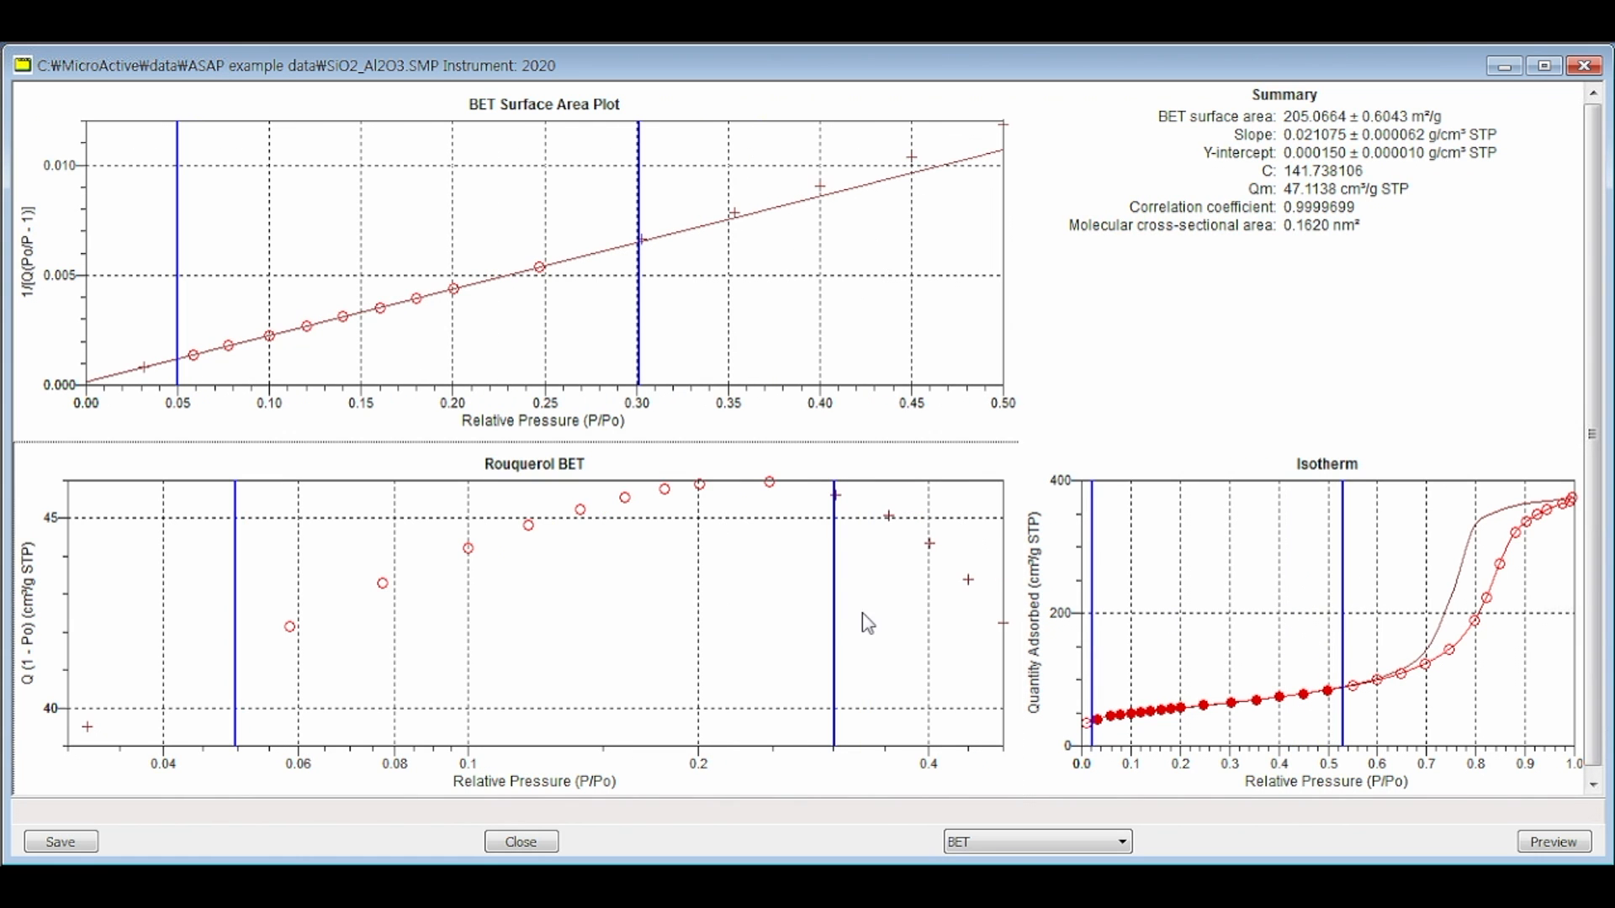
pyautogui.moveTo(835, 633); pyautogui.dragTo(1005, 639)
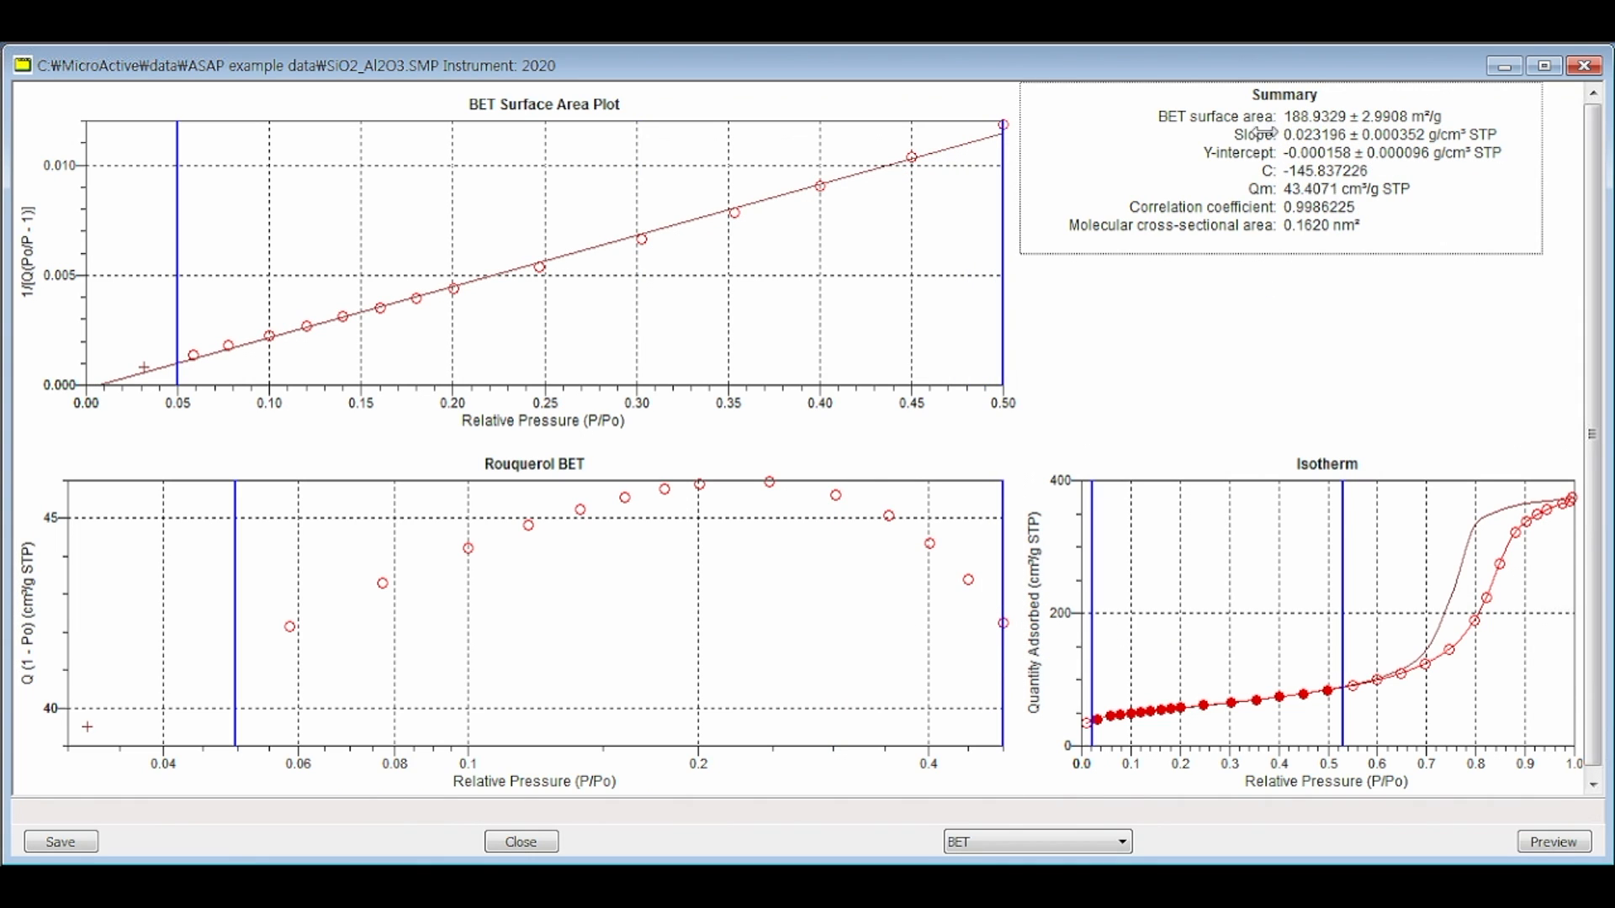
pyautogui.click(414, 364)
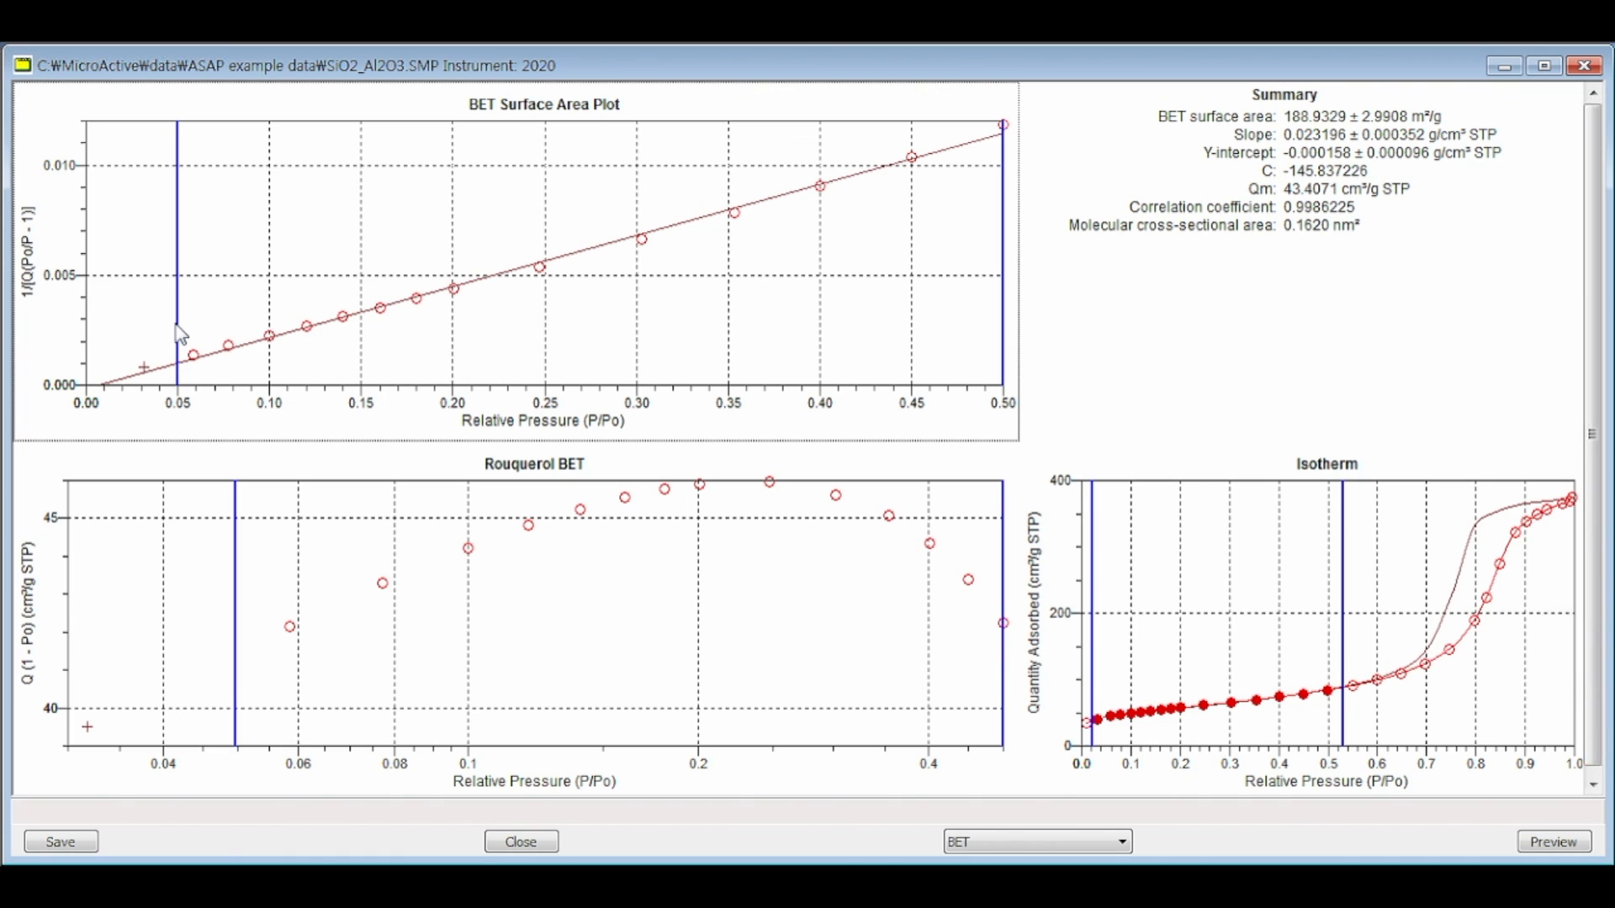
pyautogui.click(183, 374)
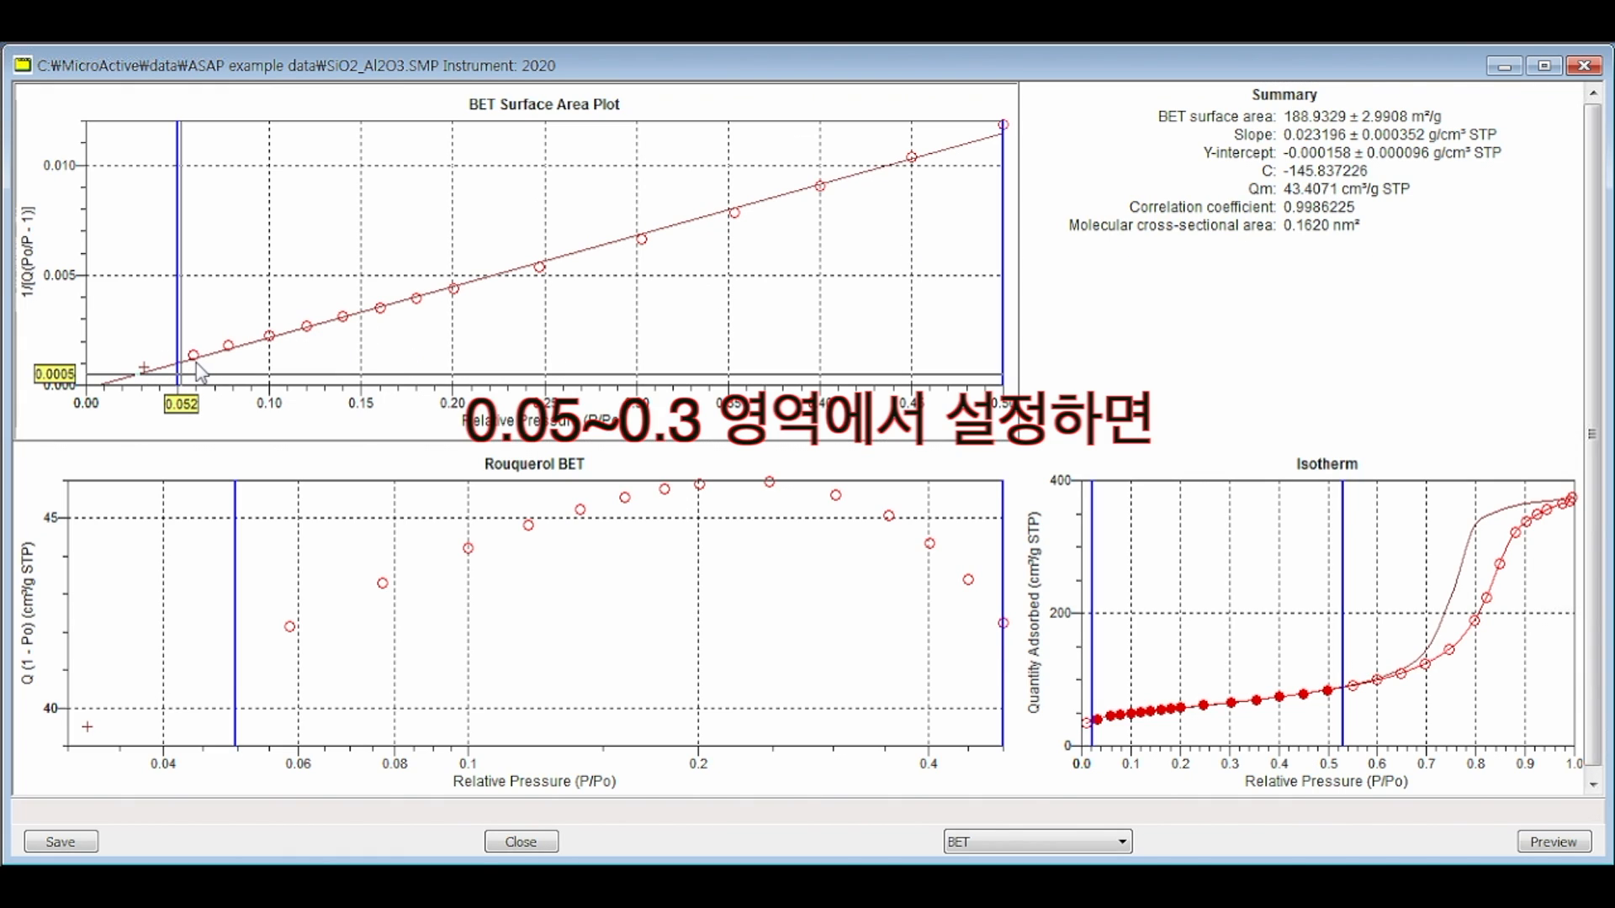
# Step: Reduce the isotherm's upper range limit to a relative pressure of about 0.31 and check the correlation coefficient in the BET summary
pyautogui.click(193, 362)
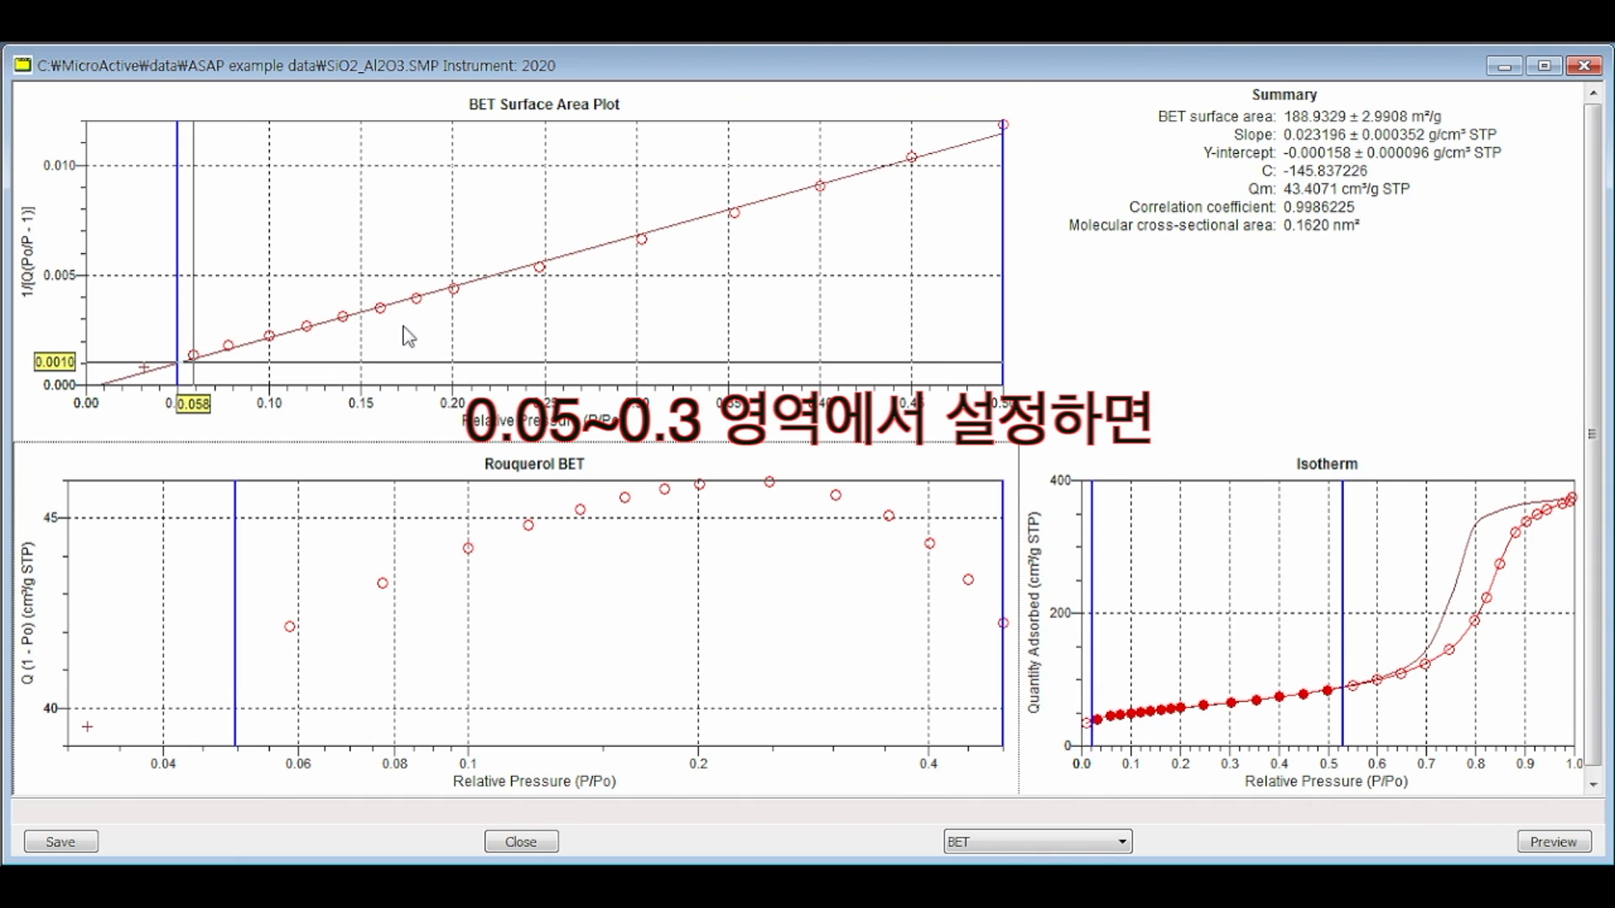
pyautogui.click(1195, 164)
pyautogui.click(1352, 635)
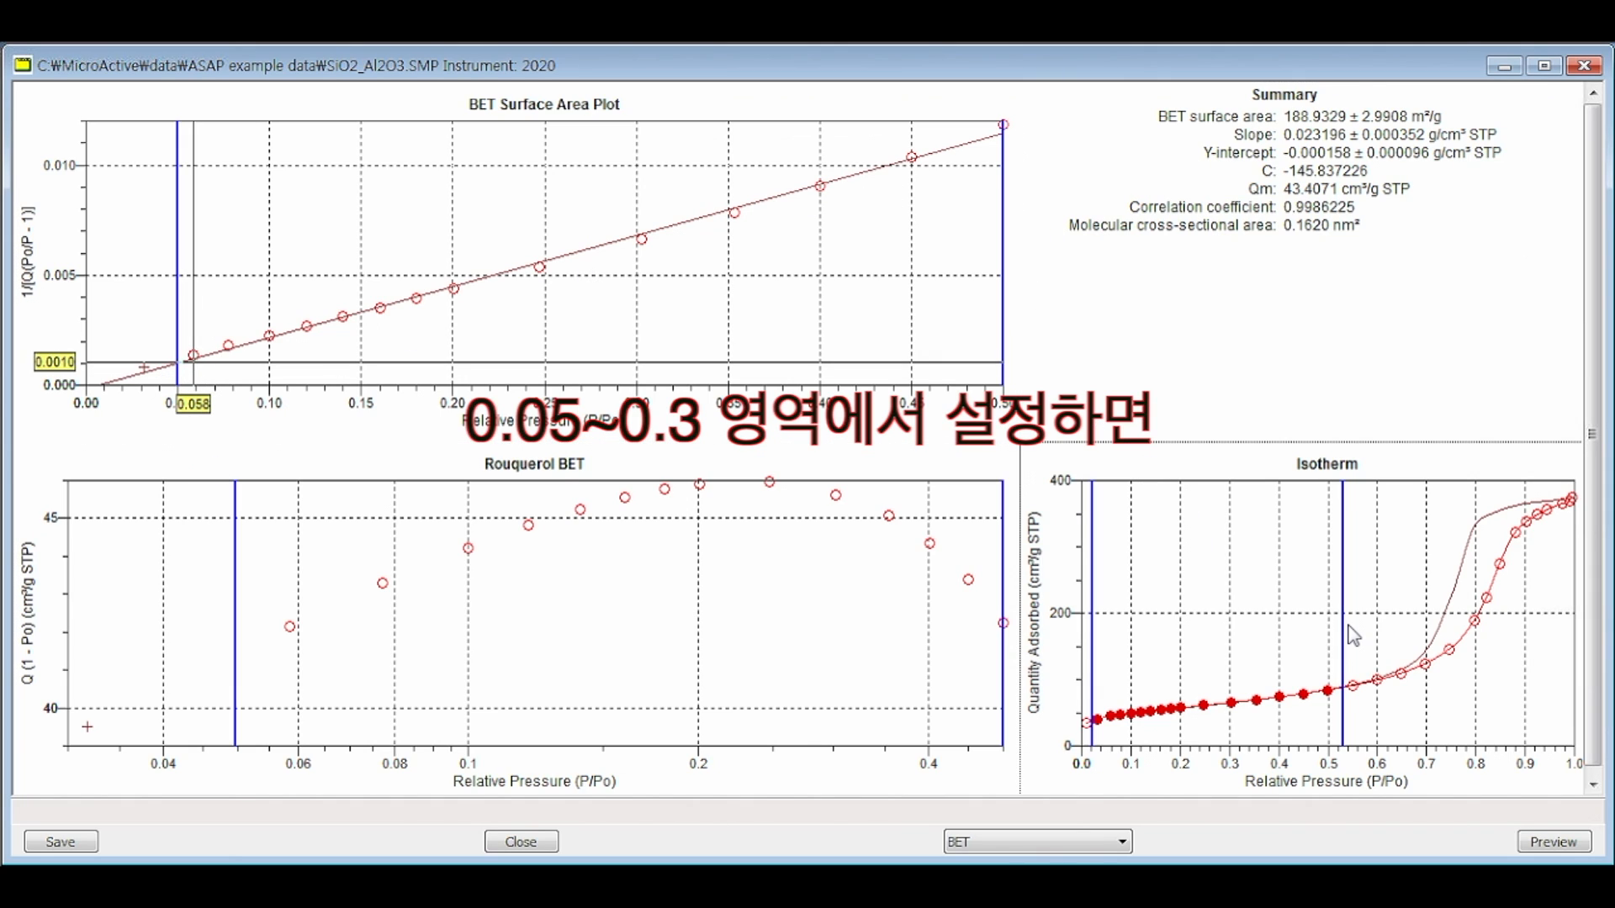
pyautogui.moveTo(1345, 626); pyautogui.dragTo(1235, 626)
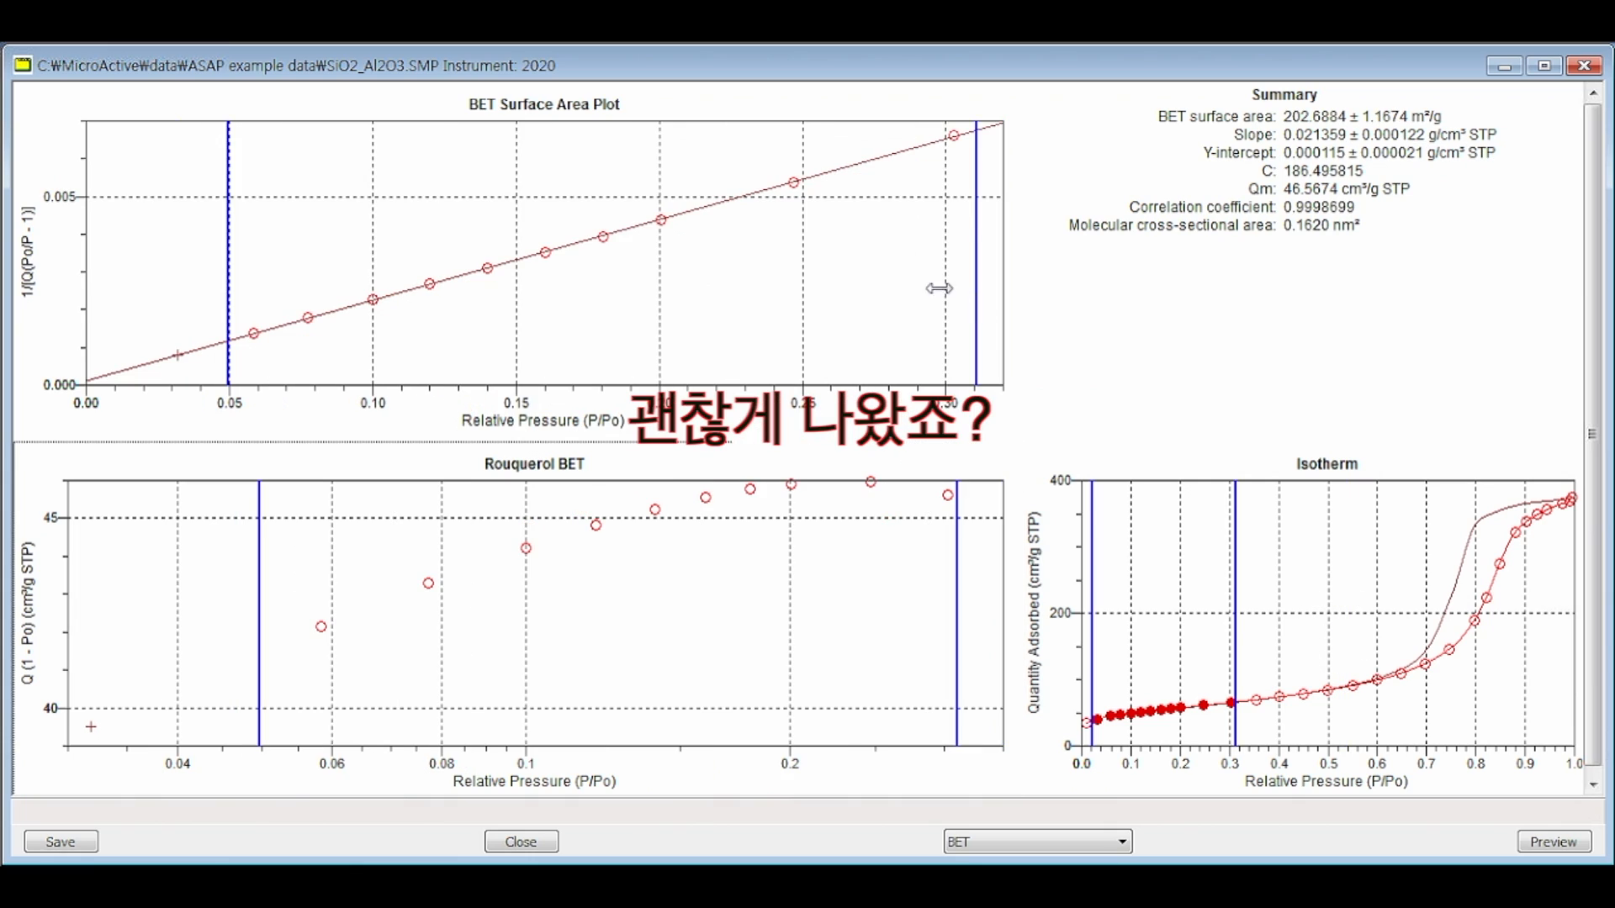
pyautogui.click(1346, 232)
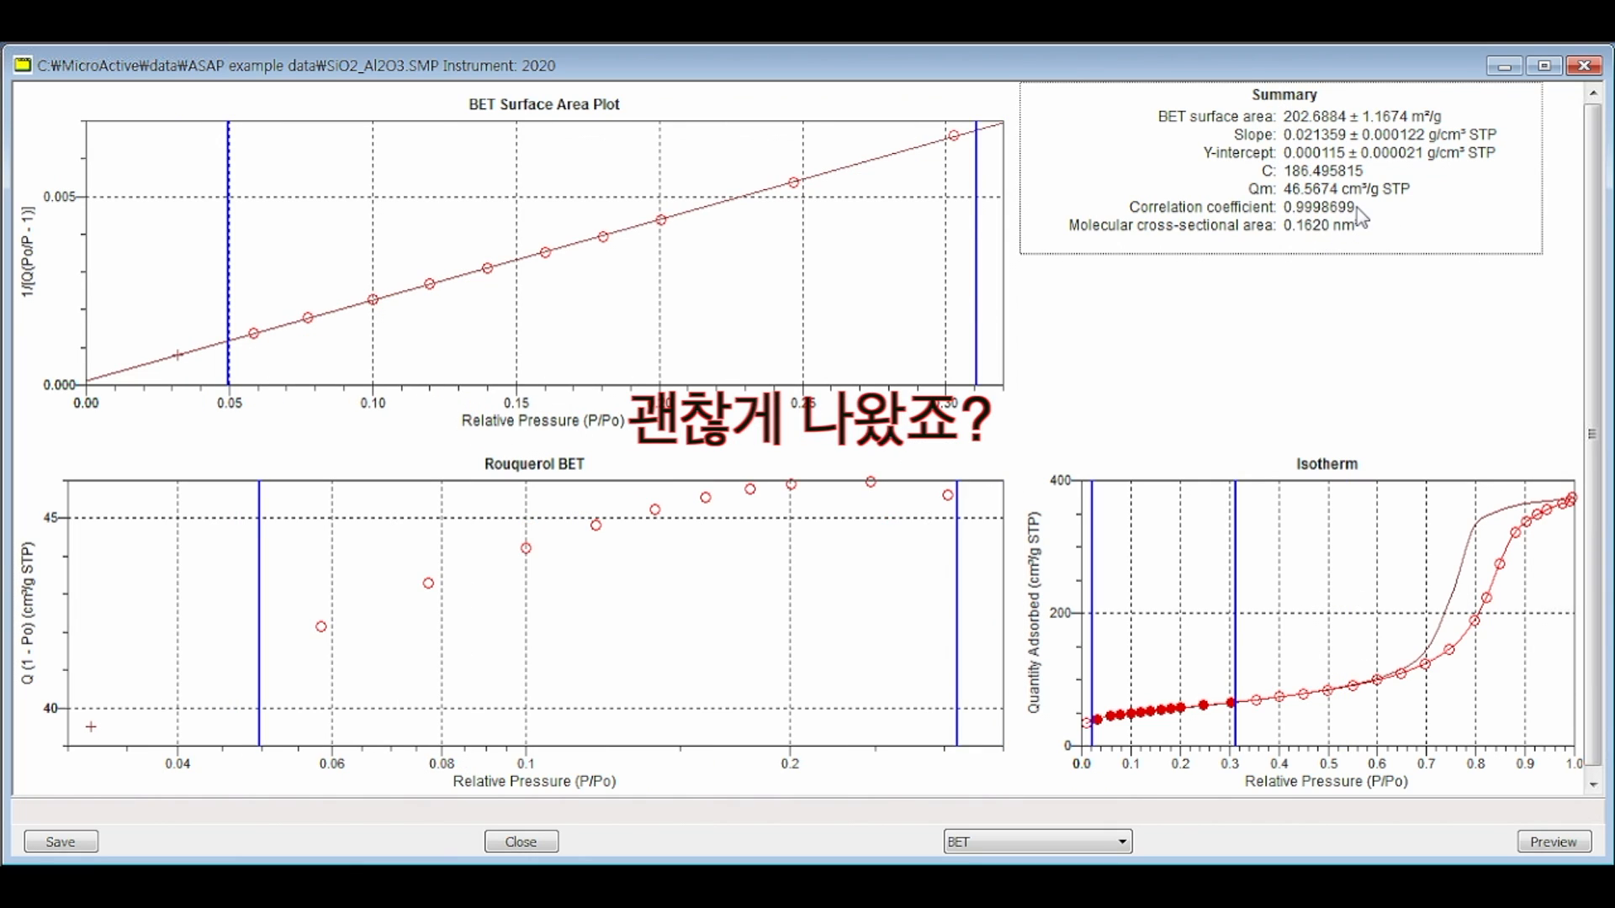
pyautogui.click(925, 451)
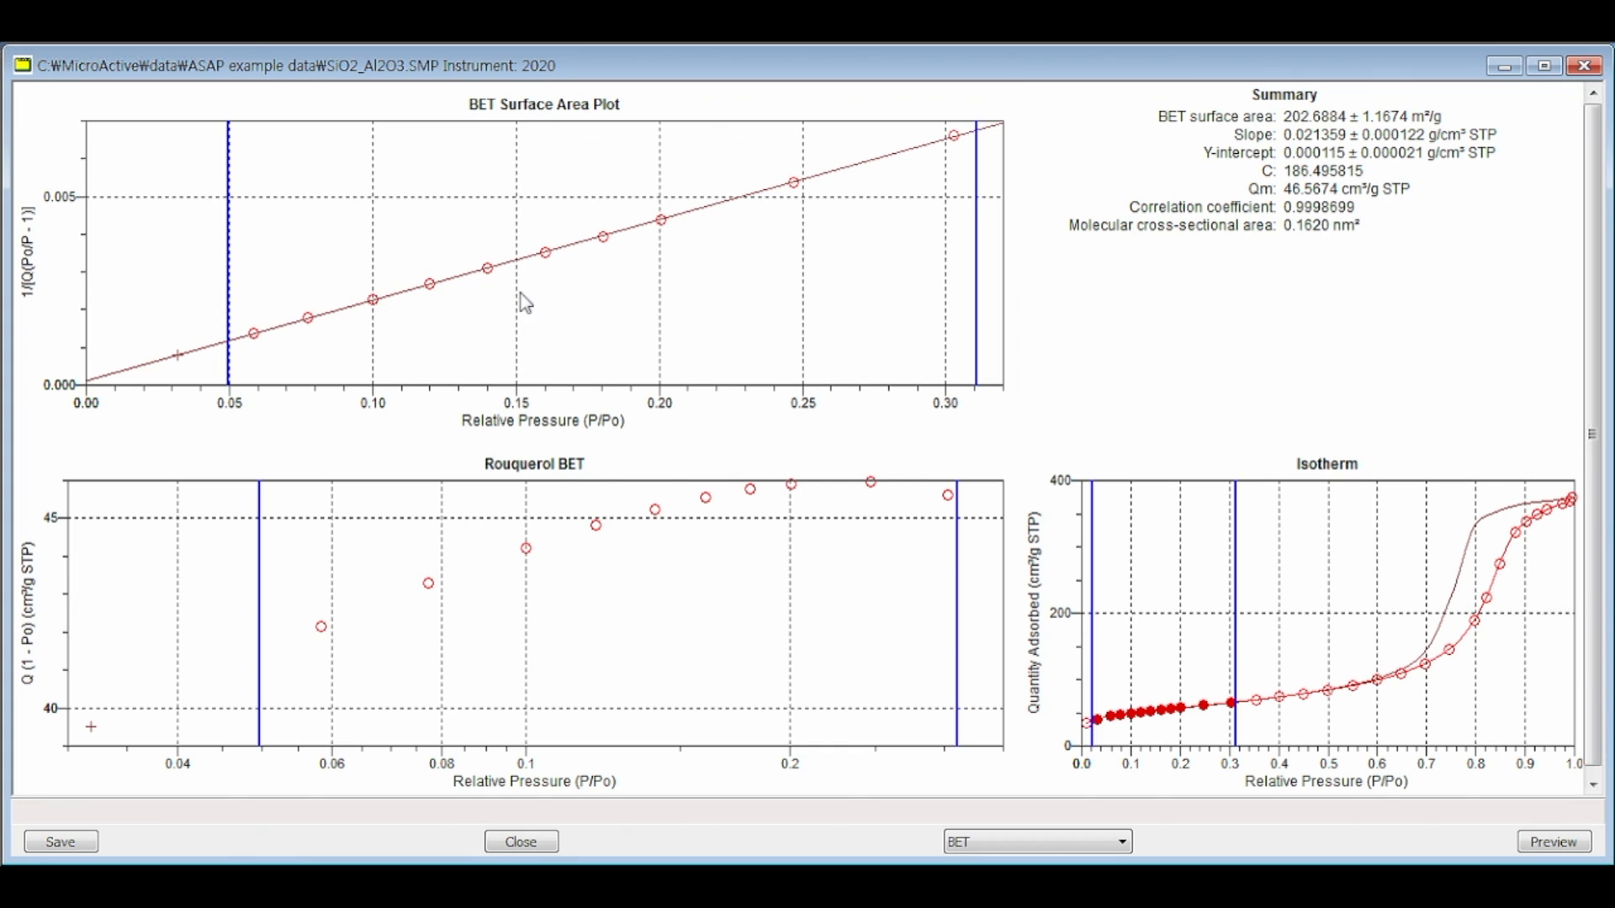
# Step: Adjust the BET Surface Area Plot's fit limits to relative pressures of about 0.047 and 0.31
pyautogui.moveTo(230, 261)
pyautogui.mouseDown()
pyautogui.moveTo(325, 245)
pyautogui.moveTo(218, 267)
pyautogui.mouseUp()
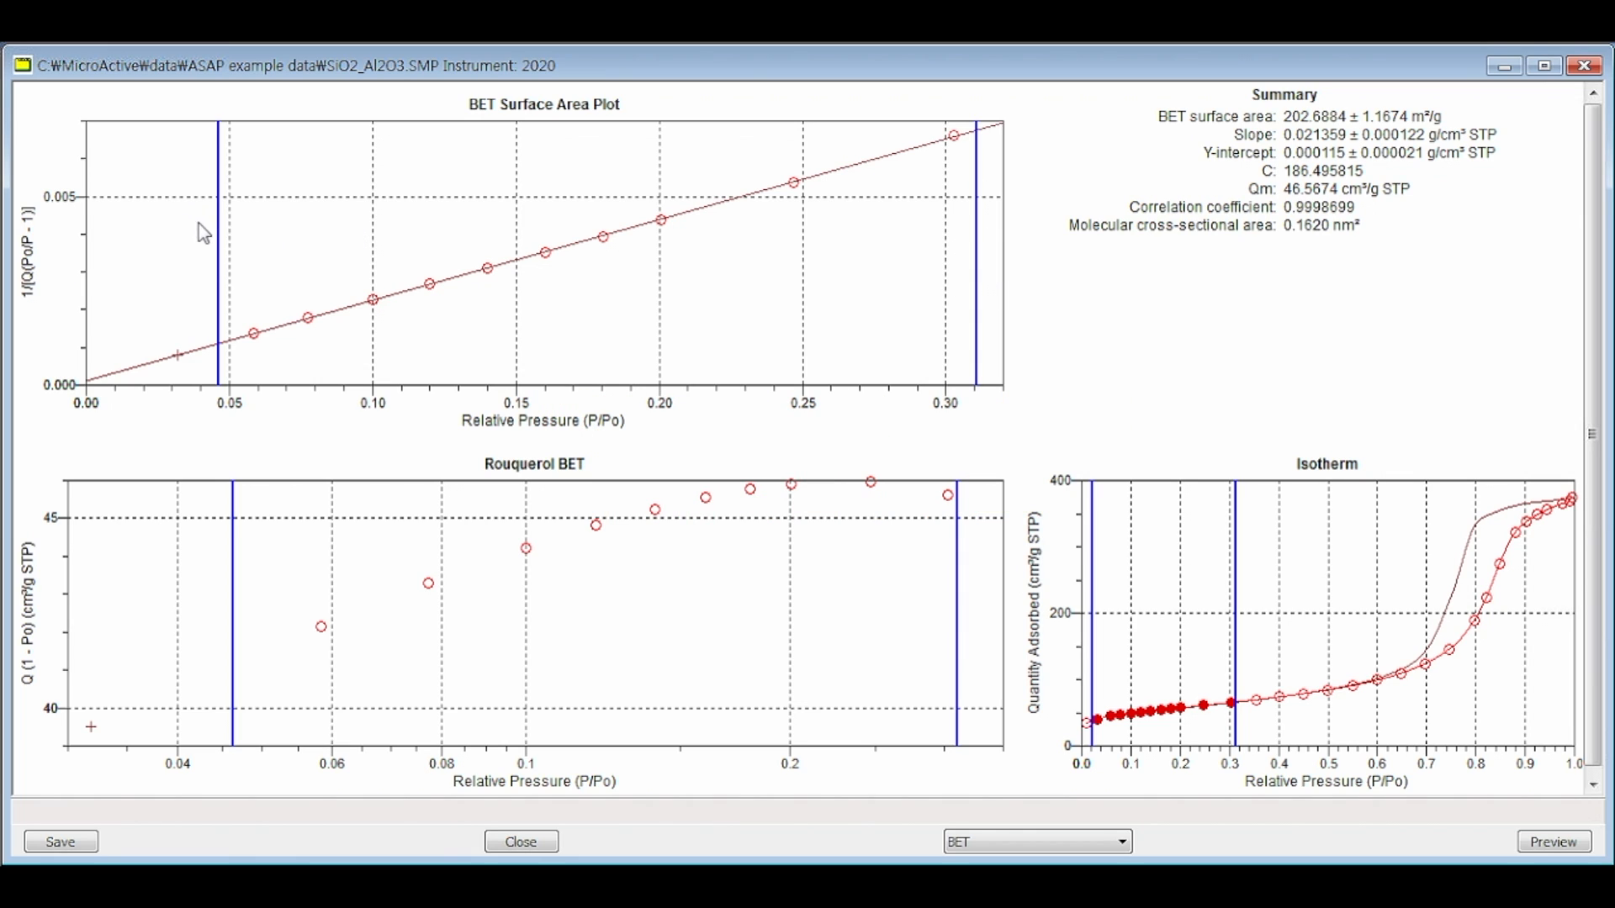
pyautogui.moveTo(224, 248)
pyautogui.mouseDown()
pyautogui.moveTo(576, 243)
pyautogui.moveTo(222, 244)
pyautogui.mouseUp()
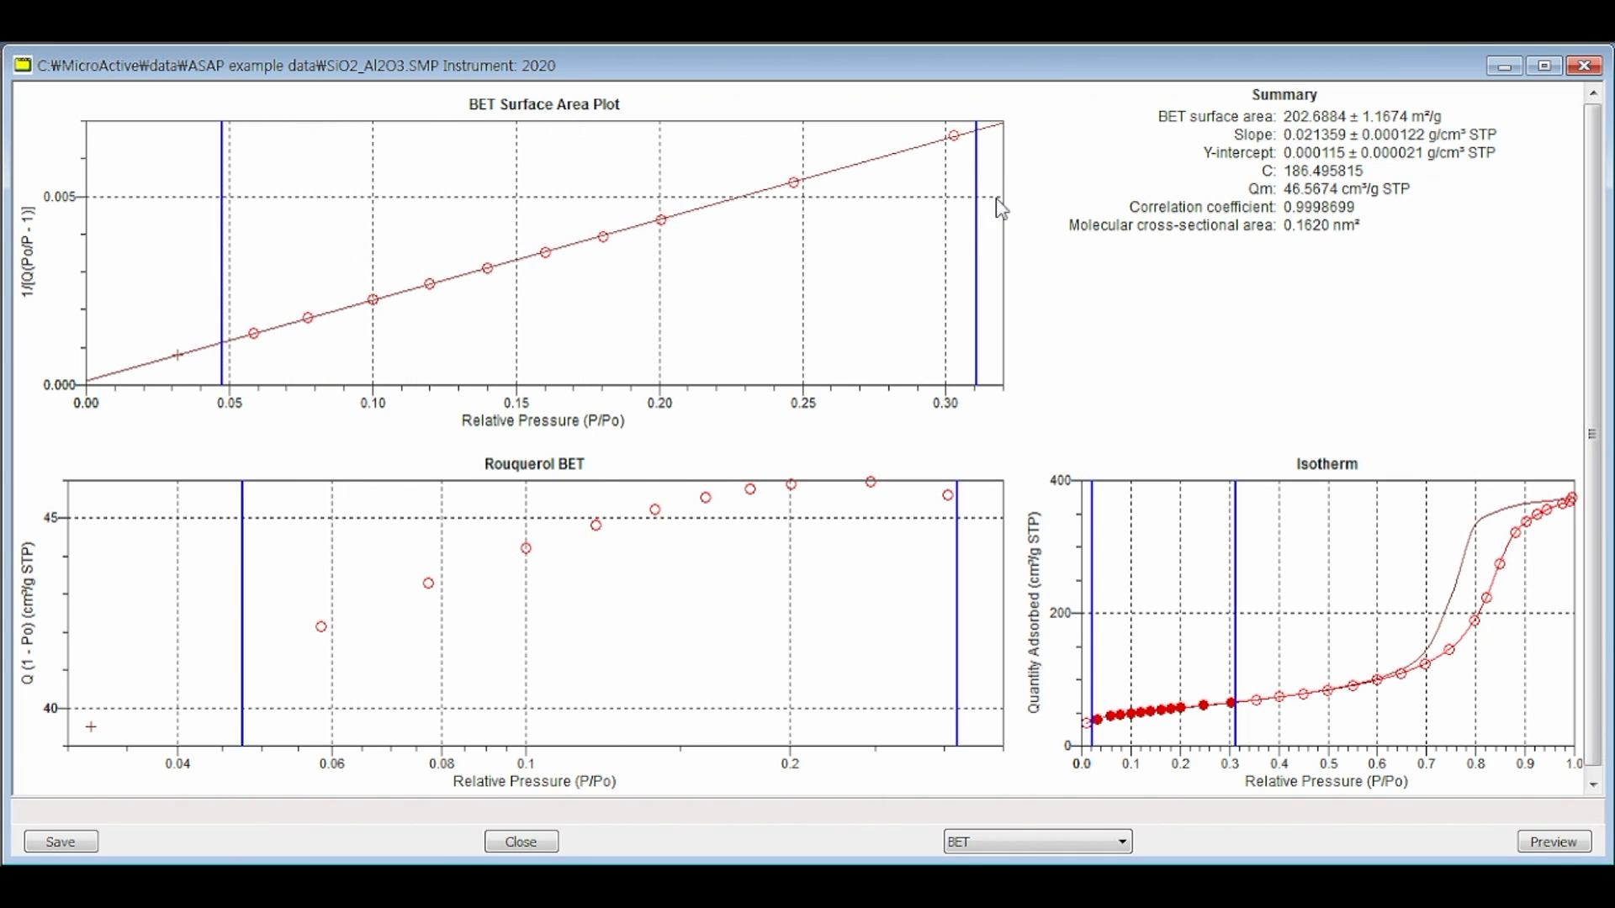
pyautogui.moveTo(976, 219)
pyautogui.mouseDown()
pyautogui.moveTo(793, 224)
pyautogui.moveTo(976, 222)
pyautogui.mouseUp()
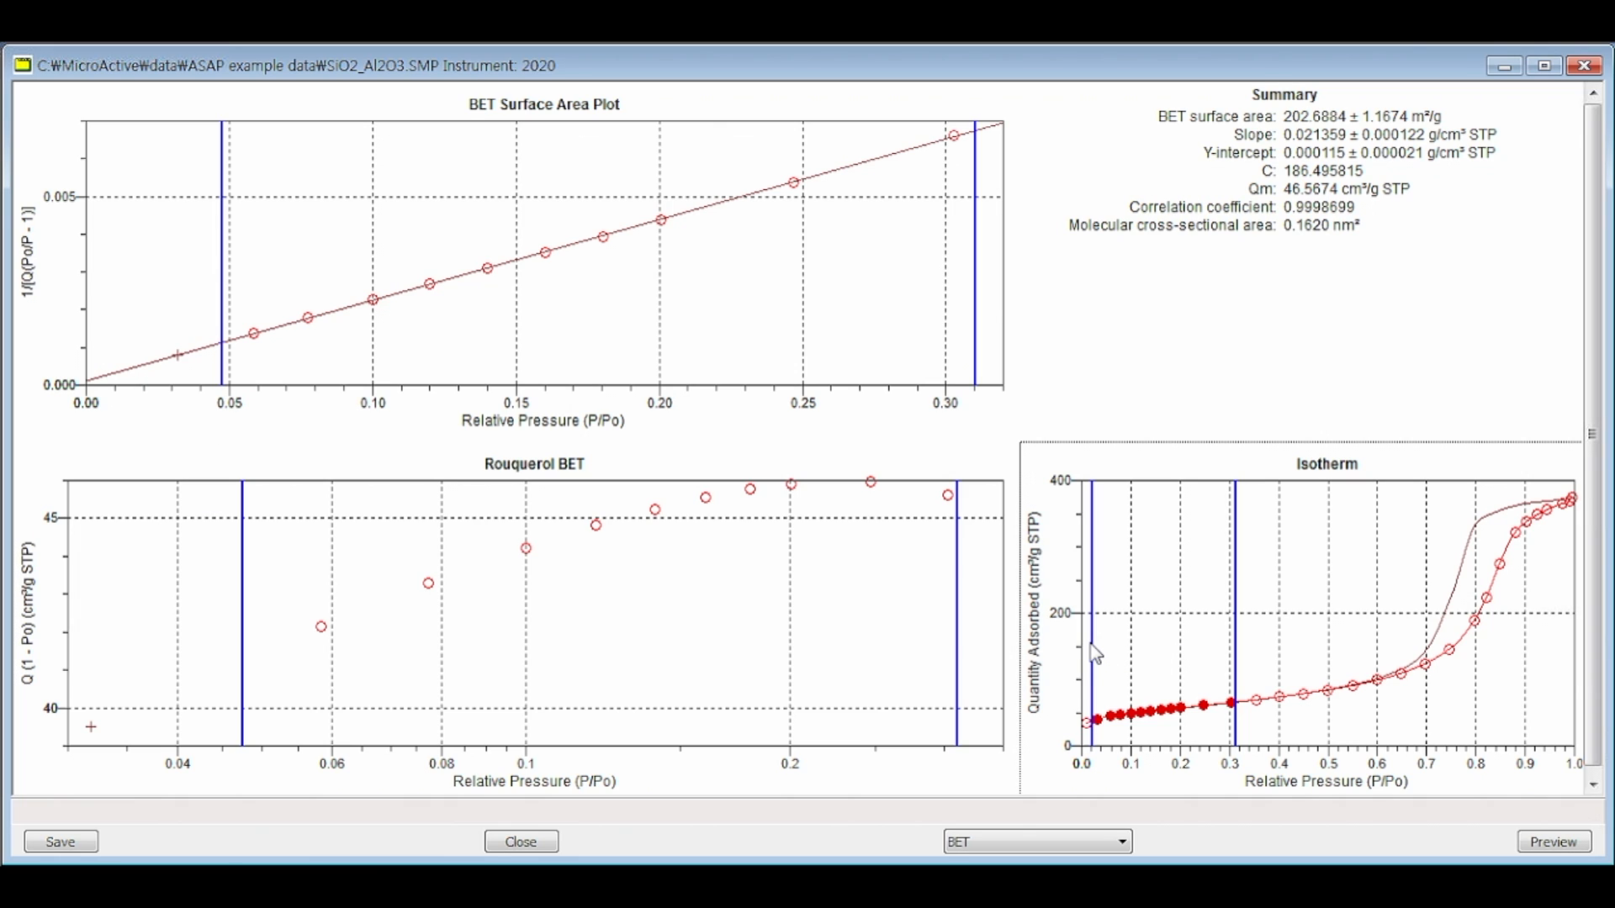
# Step: Lower the isotherm's lower range limit to 0 and set the BET Surface Area Plot's fit range to about 0.003 to 0.265
pyautogui.moveTo(1093, 645); pyautogui.dragTo(1082, 645)
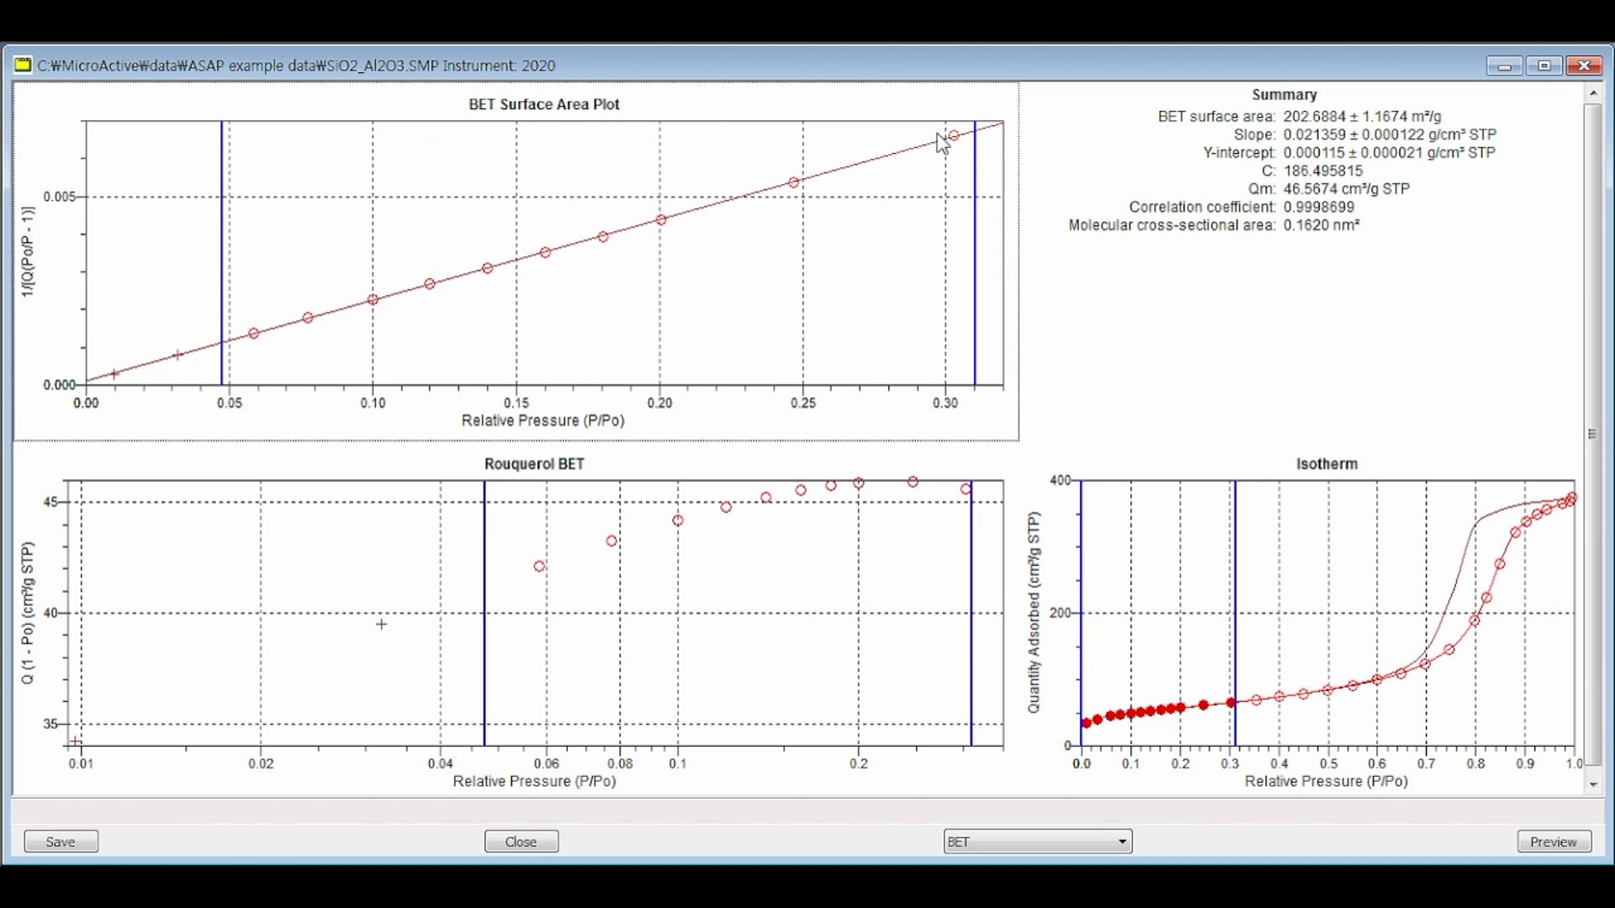
pyautogui.moveTo(975, 158); pyautogui.dragTo(845, 166)
pyautogui.moveTo(222, 290); pyautogui.dragTo(94, 319)
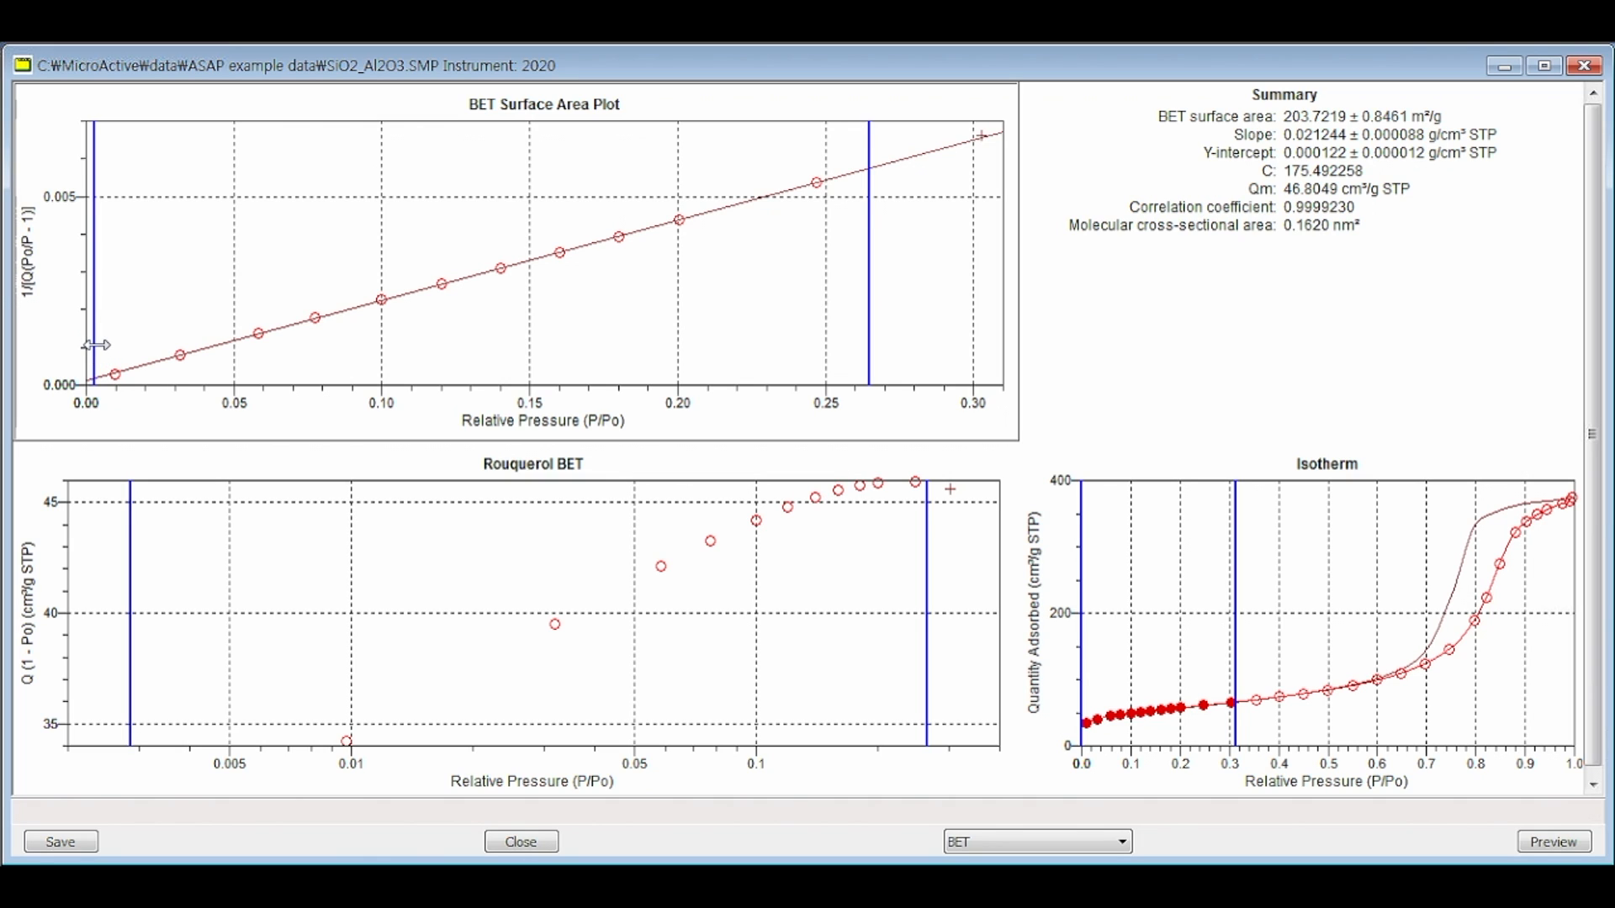
# Step: Raise the BET Surface Area Plot's lower fit limit to about 0.05 and check the correlation coefficient in the summary
pyautogui.moveTo(96, 345); pyautogui.dragTo(237, 337)
pyautogui.click(289, 548)
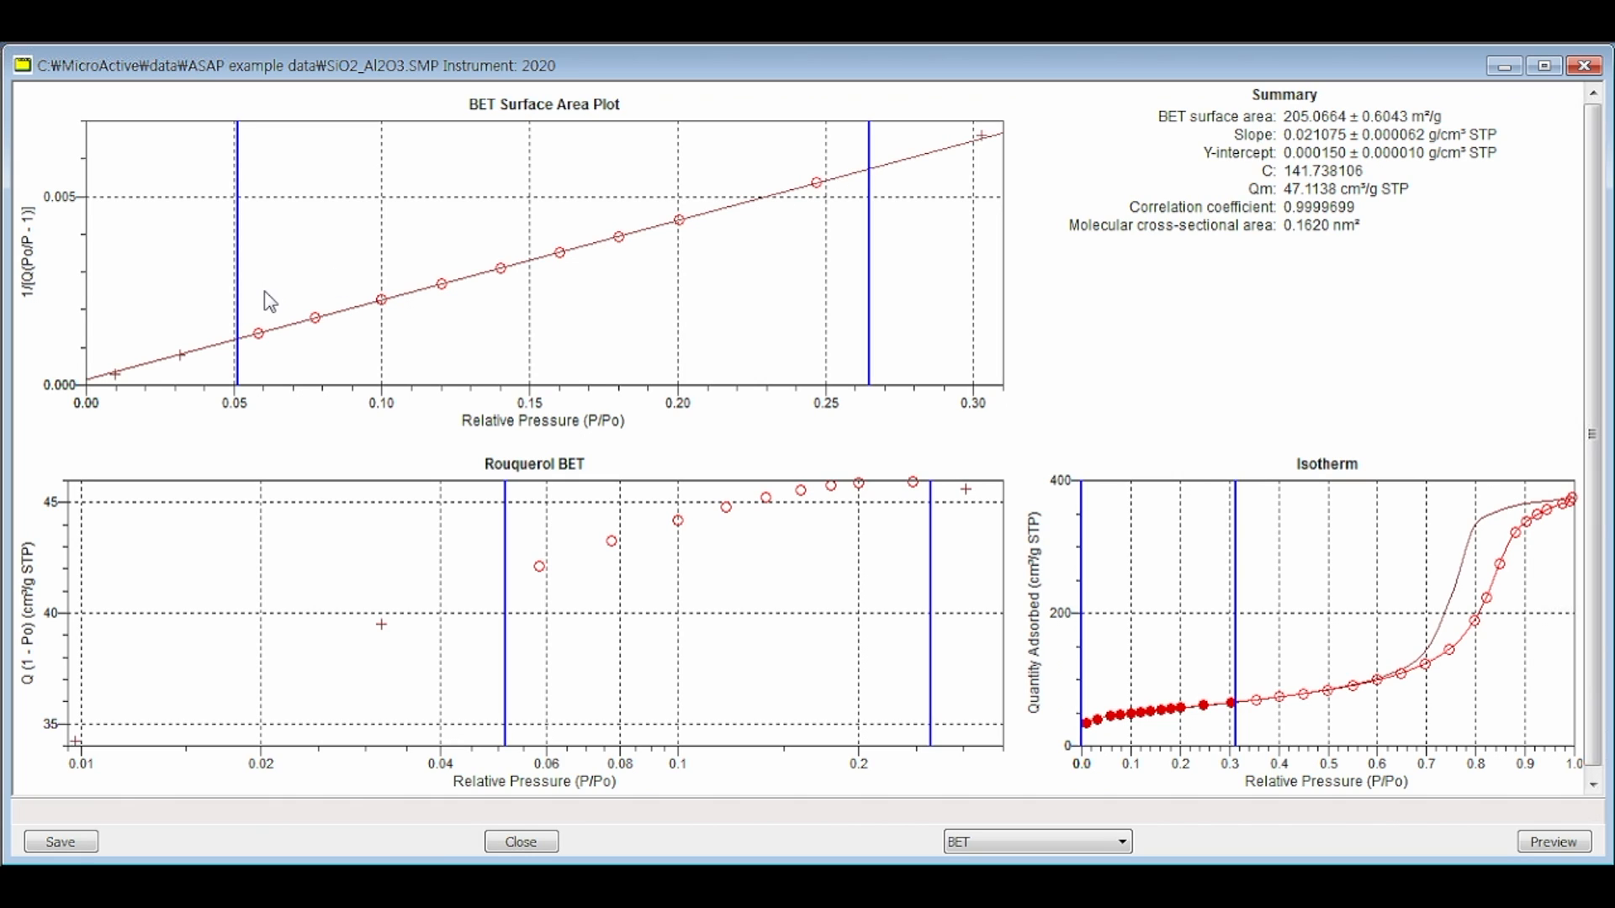
pyautogui.click(1314, 226)
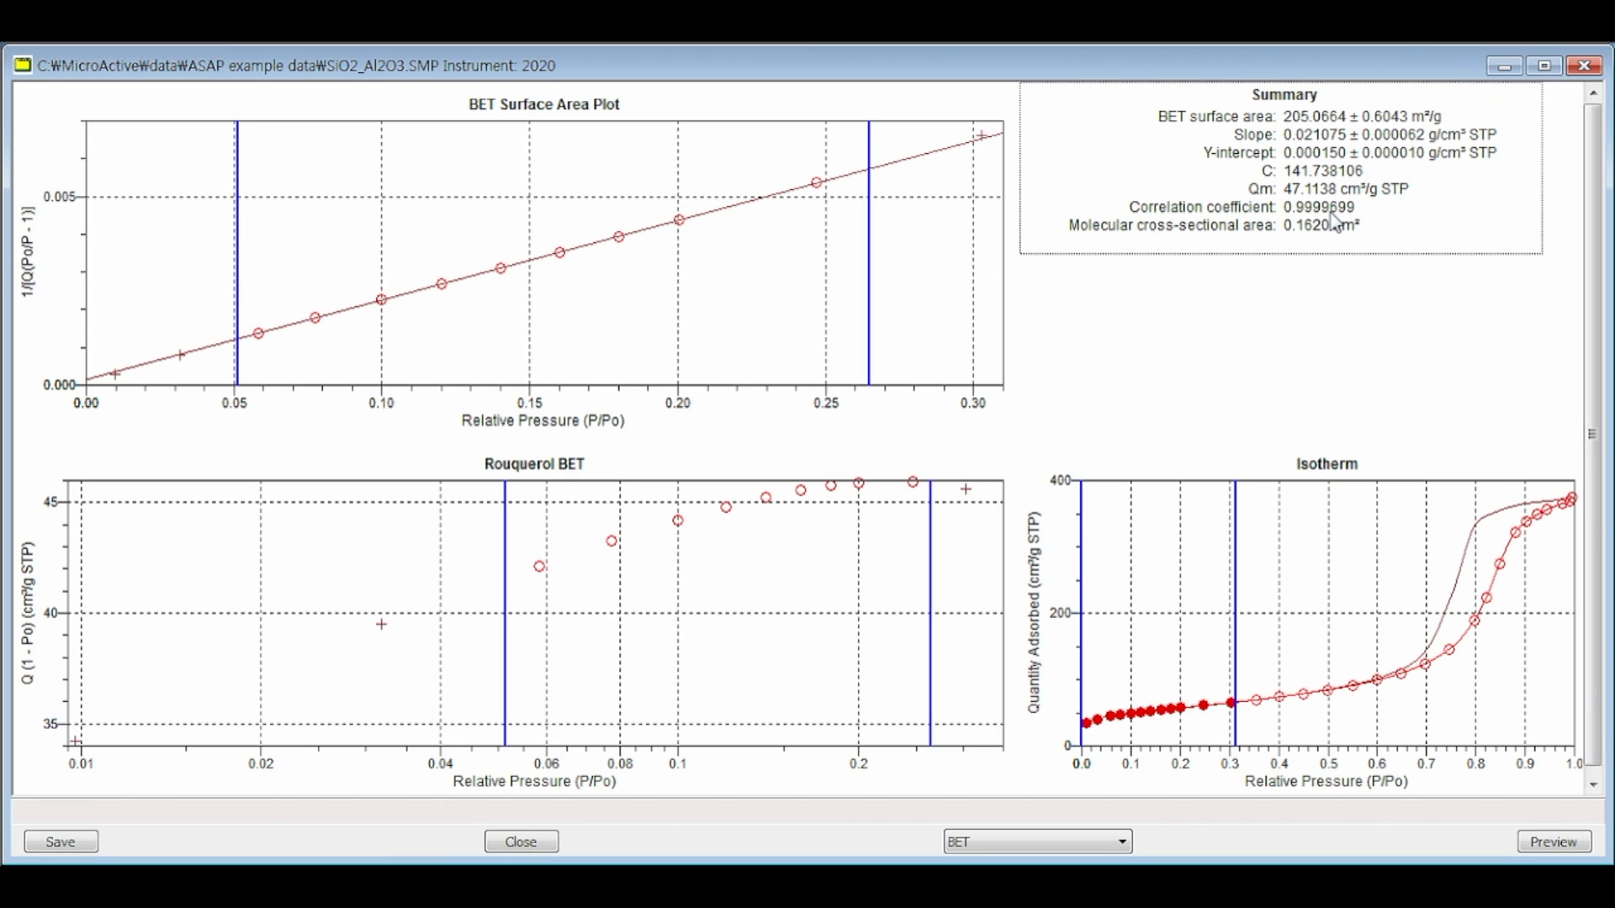
pyautogui.click(869, 206)
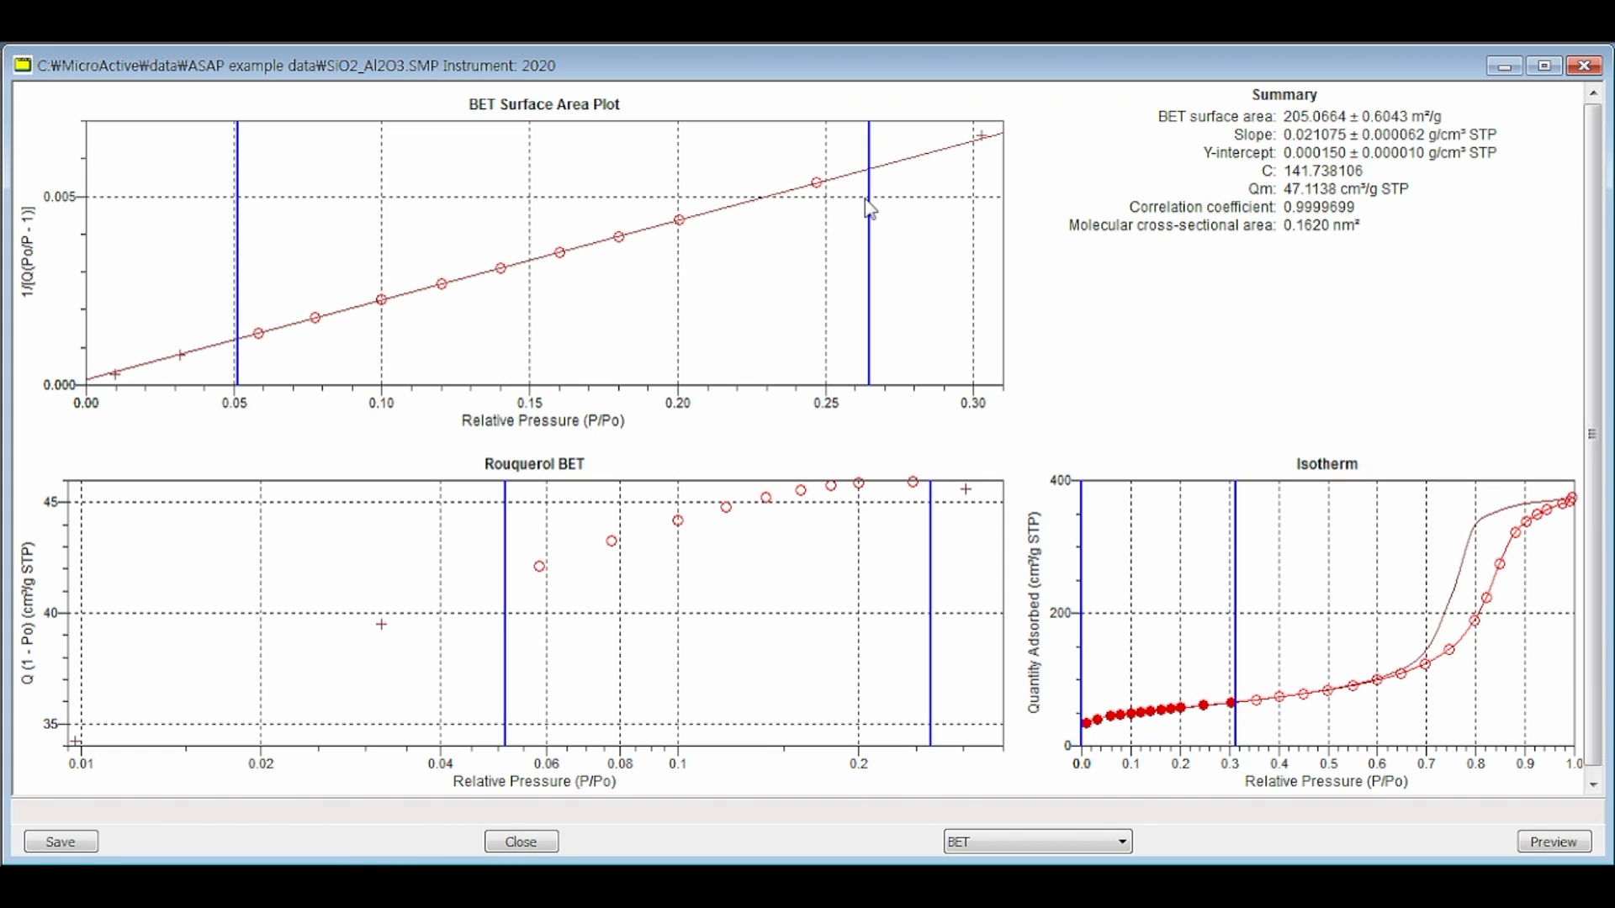
# Step: Set the BET Surface Area Plot's upper fit limit to about 0.25 and magnify the Rouquerol BET points near that limit
pyautogui.moveTo(870, 207); pyautogui.dragTo(833, 209)
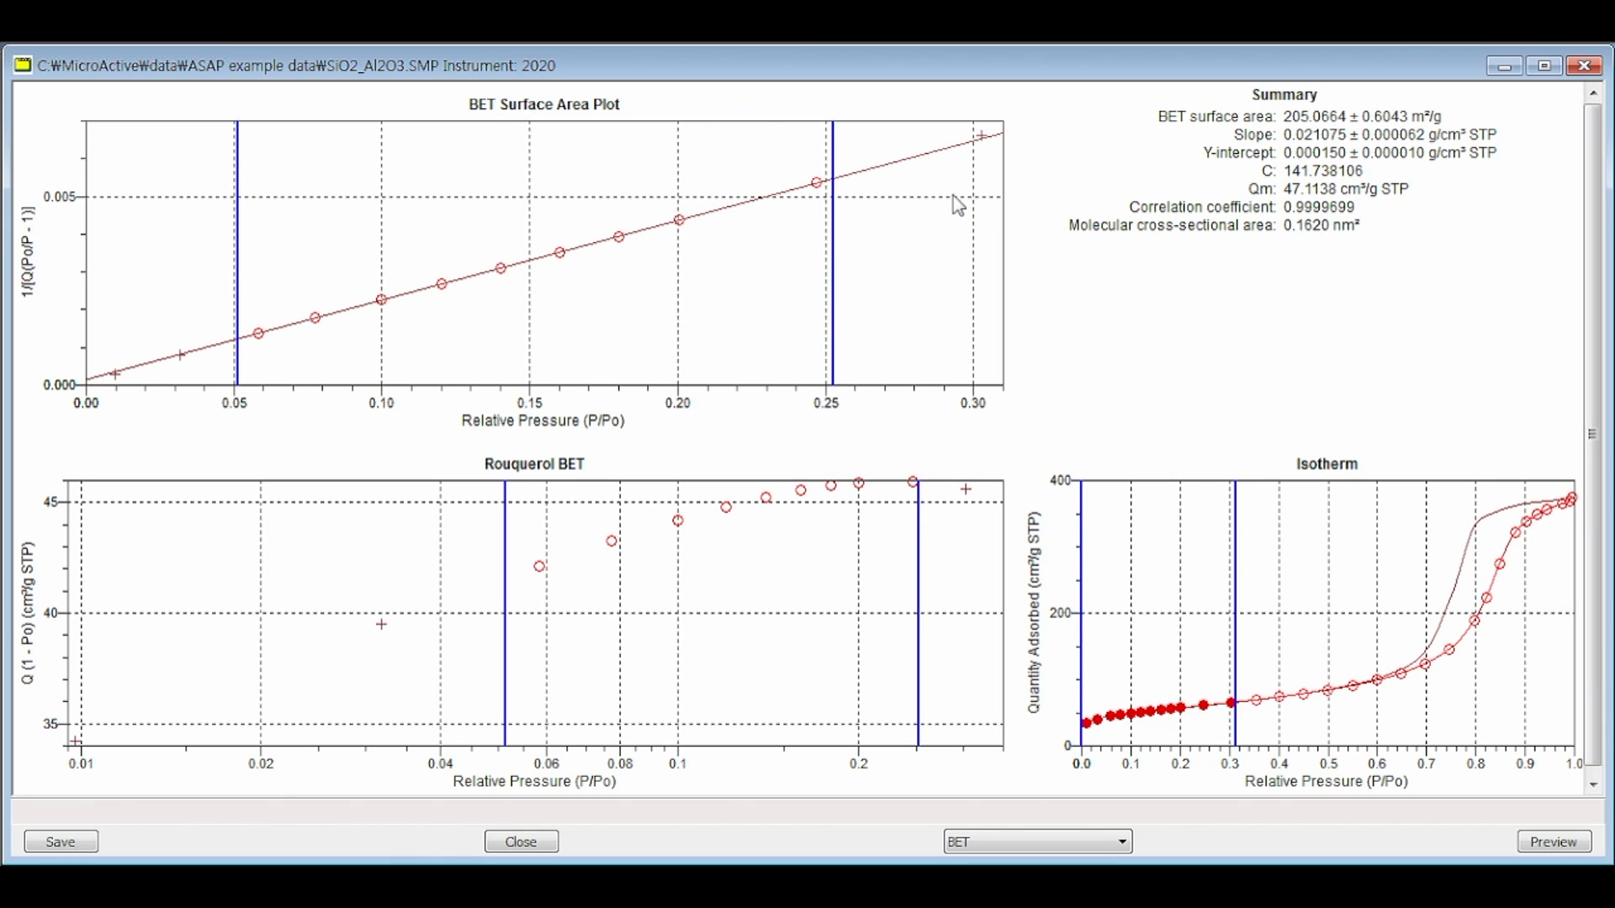
pyautogui.moveTo(834, 244); pyautogui.dragTo(833, 179)
pyautogui.click(567, 509)
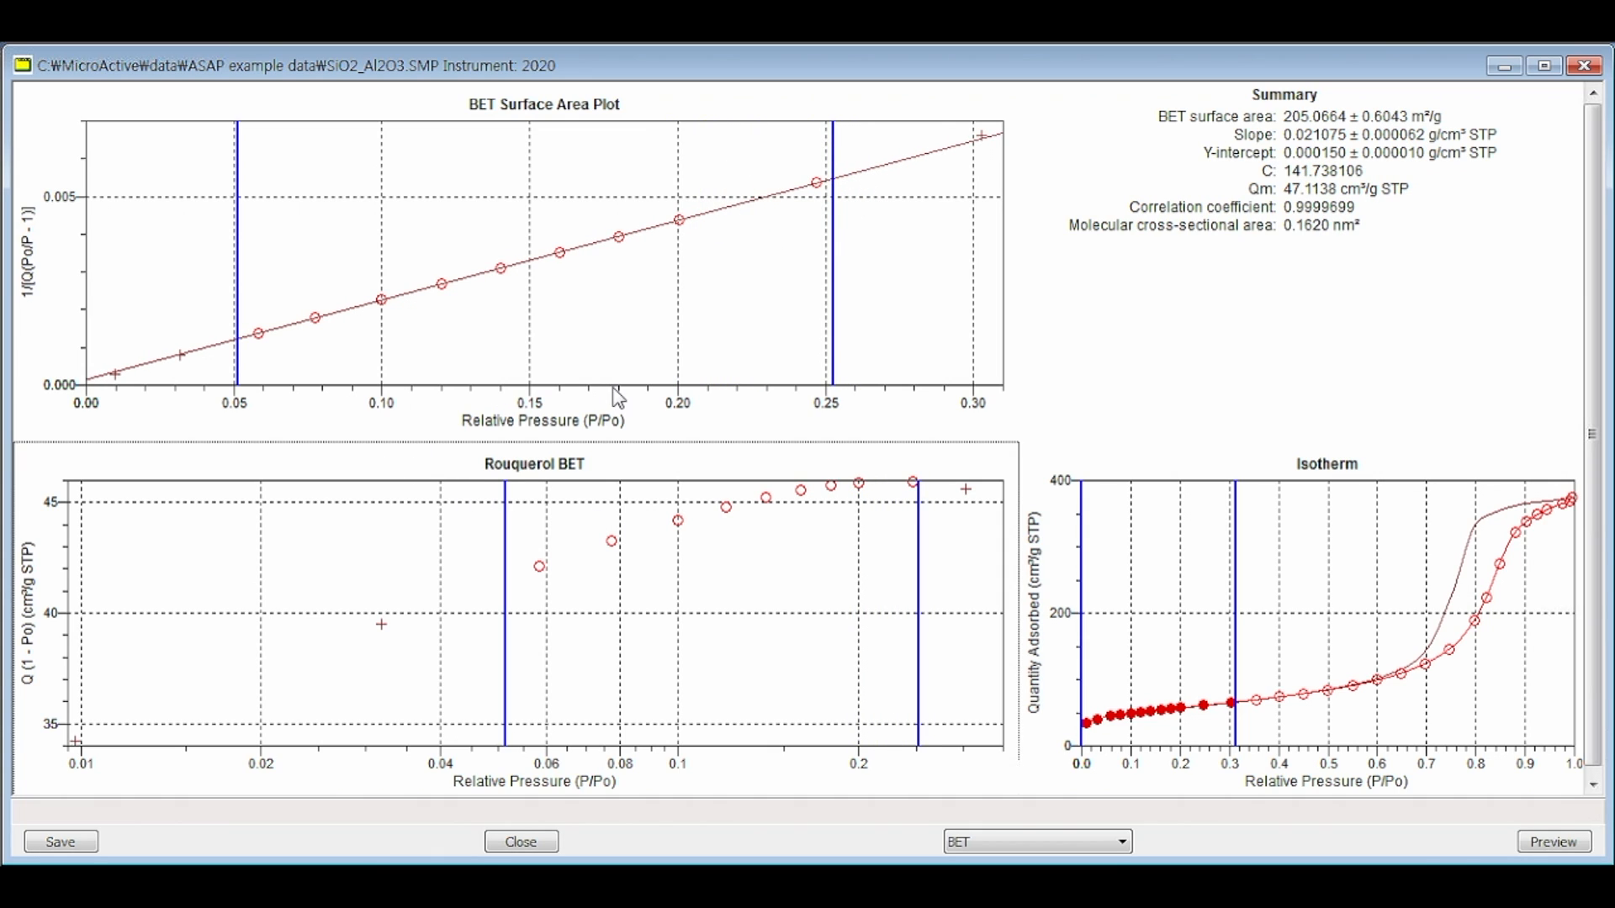
pyautogui.moveTo(919, 572); pyautogui.dragTo(919, 572)
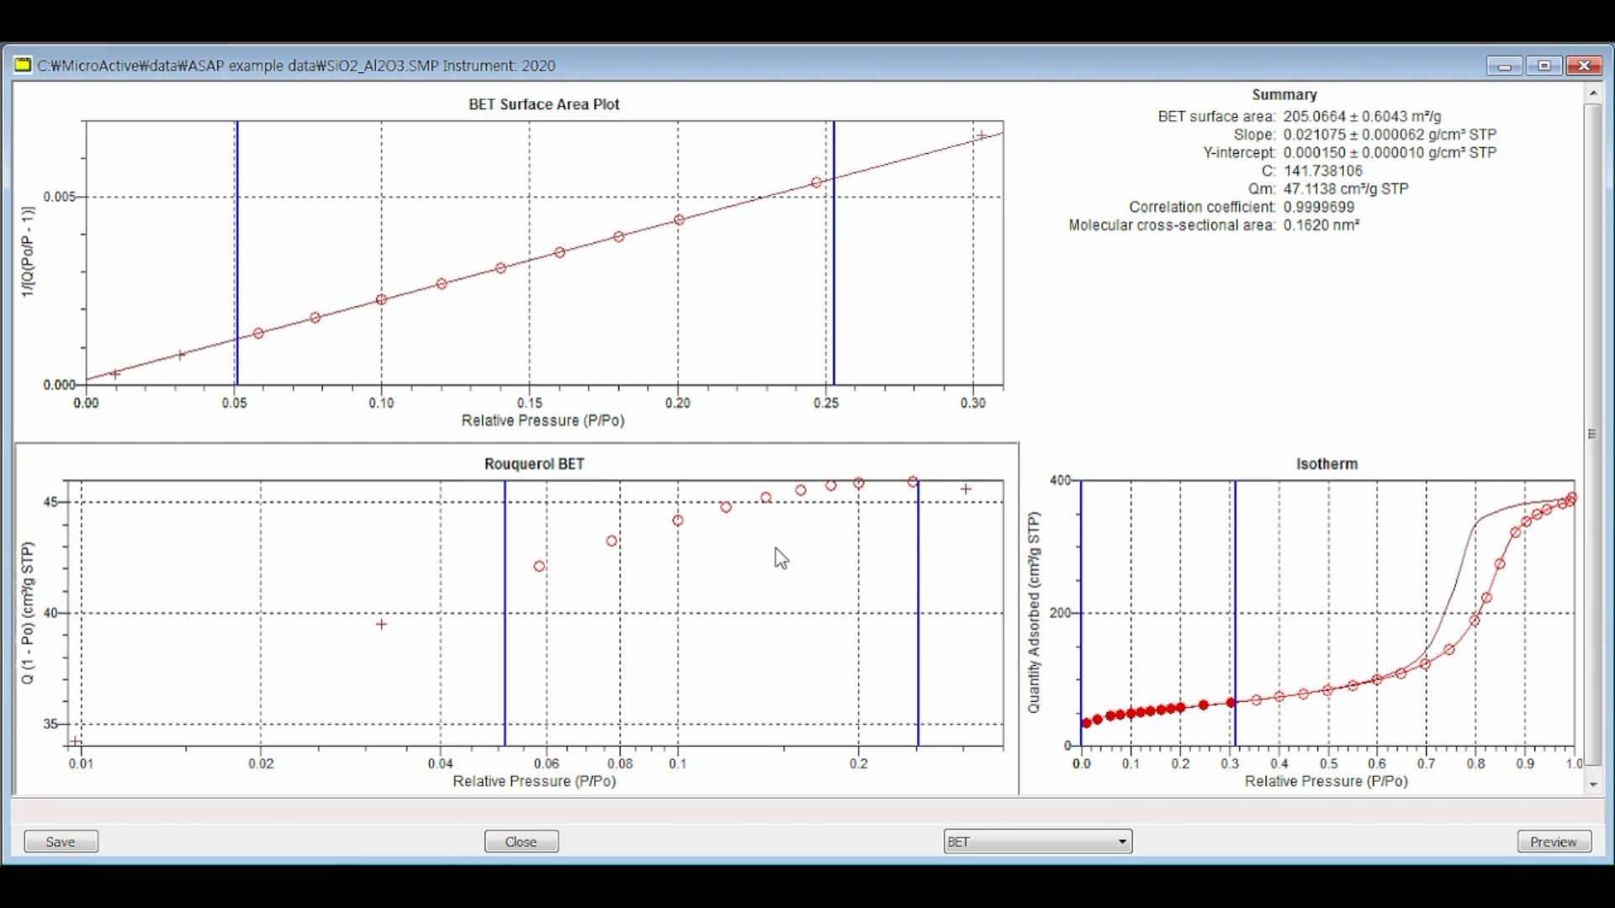
pyautogui.moveTo(782, 548); pyautogui.dragTo(993, 426)
pyautogui.moveTo(347, 542); pyautogui.dragTo(793, 463)
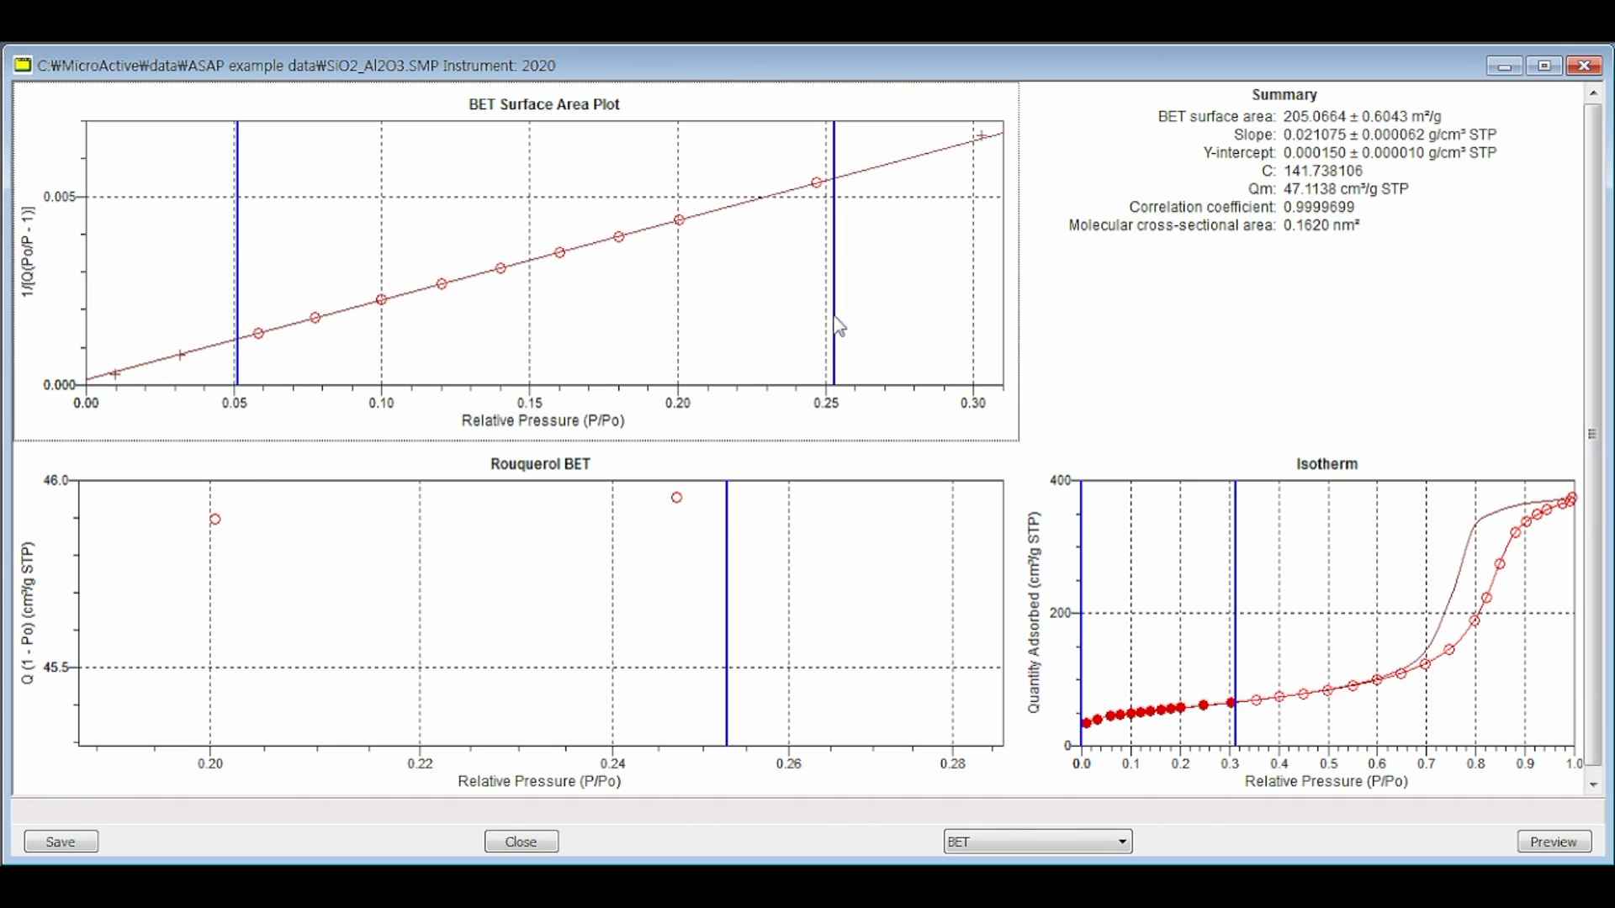
# Step: Try an upper BET fit limit of about 0.31, reduce it to about 0.295, and set the lower limit to 0.05
pyautogui.moveTo(837, 311); pyautogui.dragTo(1073, 314)
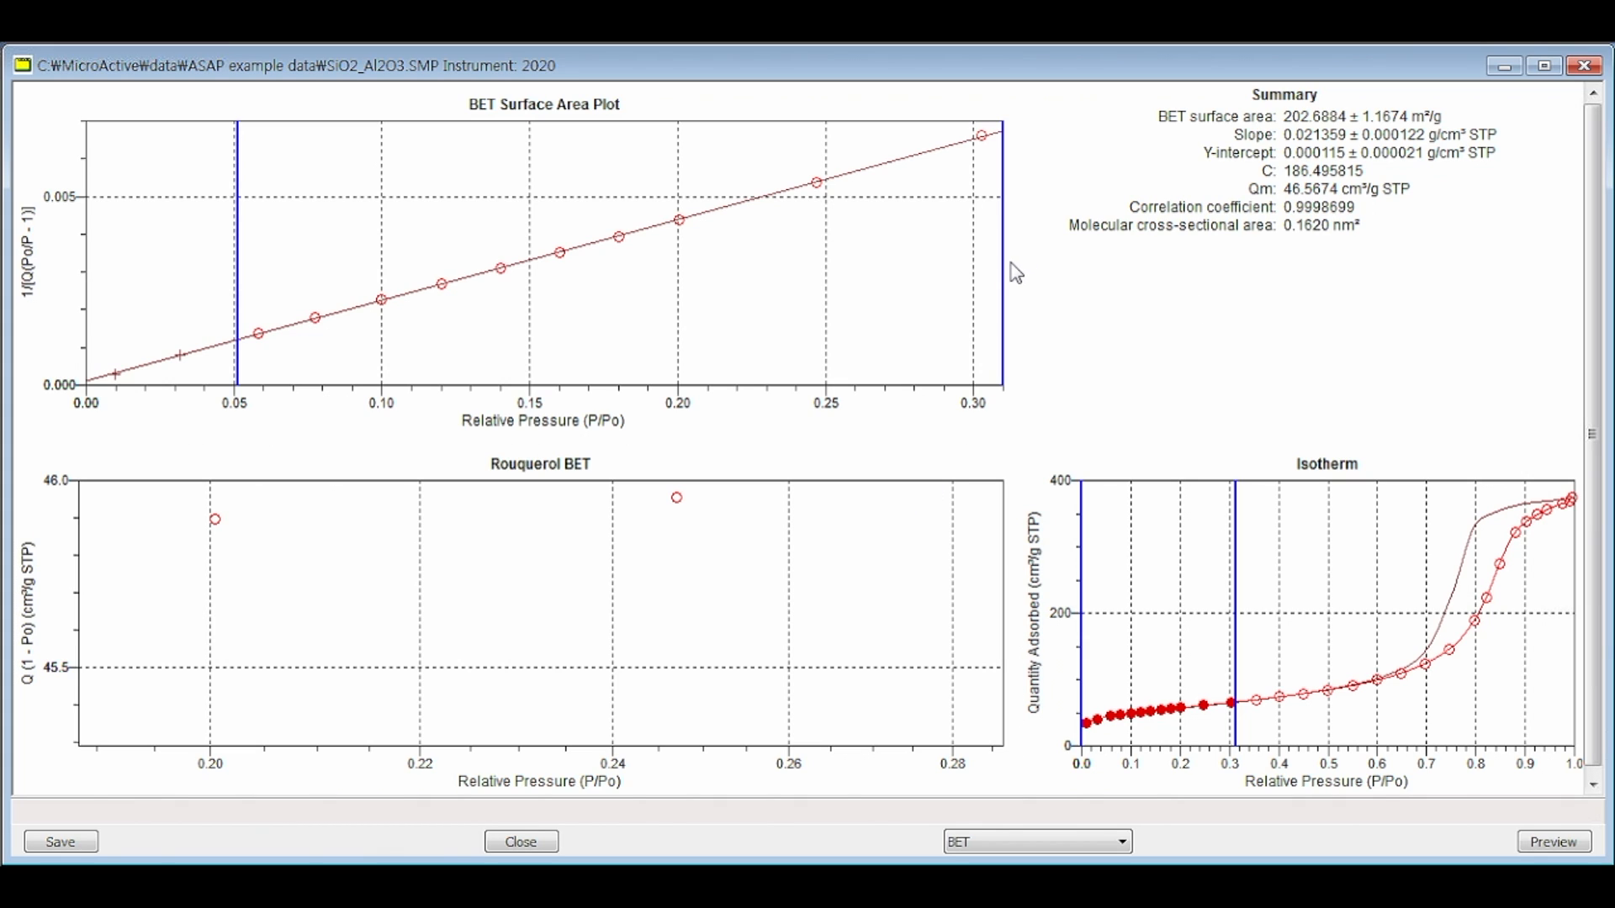
pyautogui.moveTo(1006, 259)
pyautogui.mouseDown()
pyautogui.moveTo(944, 260)
pyautogui.moveTo(986, 248)
pyautogui.mouseUp()
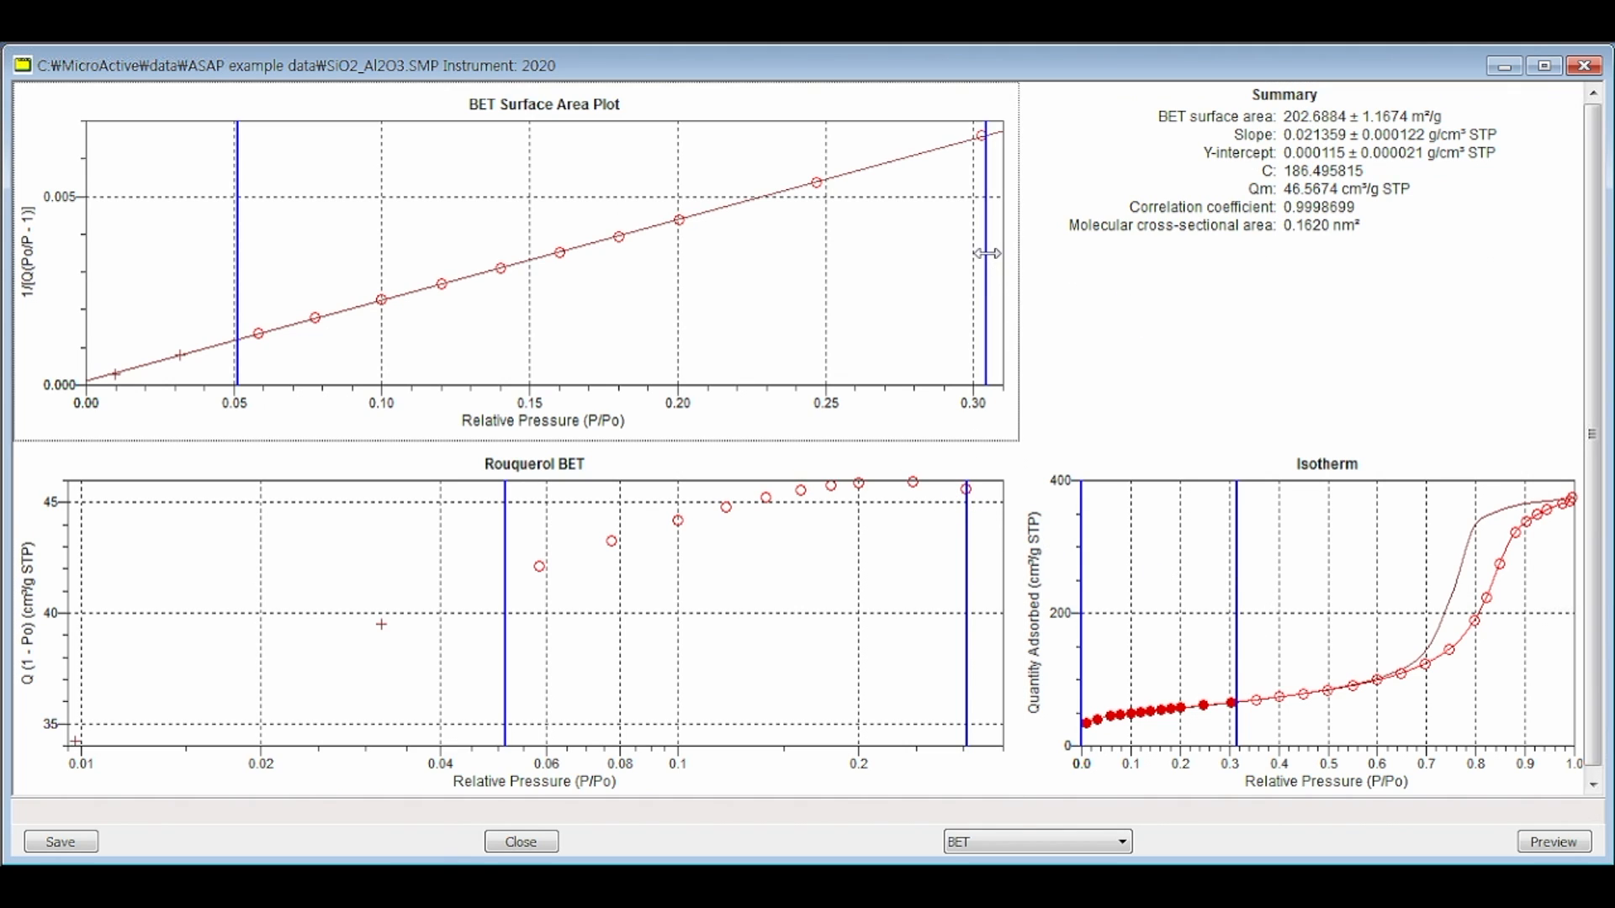
pyautogui.moveTo(986, 253); pyautogui.dragTo(958, 253)
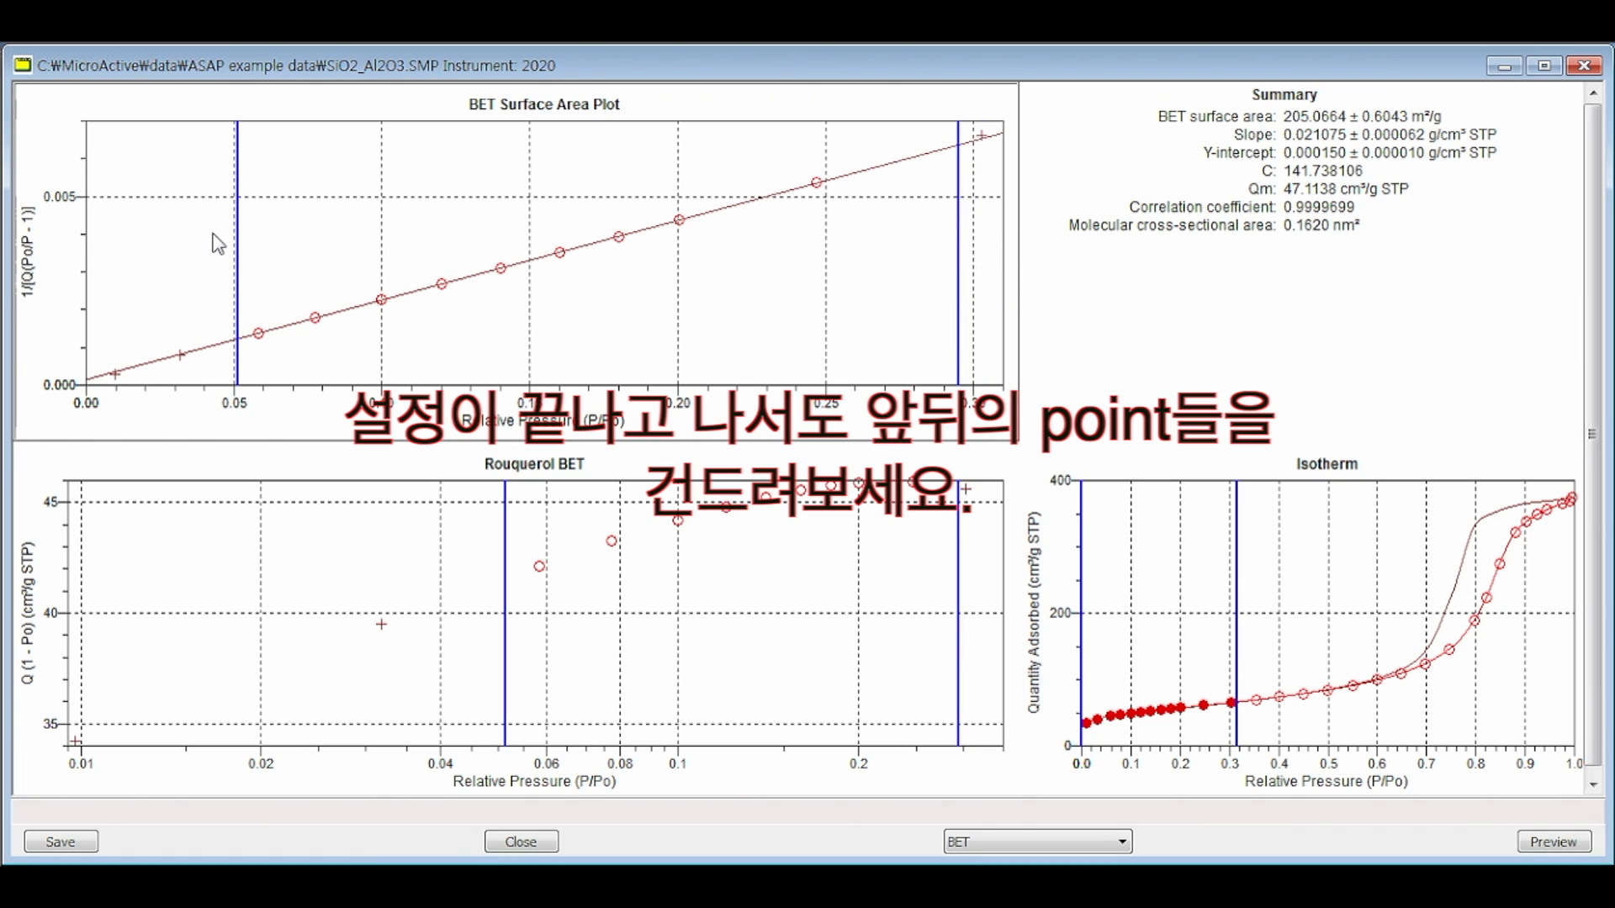
pyautogui.moveTo(238, 246)
pyautogui.mouseDown()
pyautogui.moveTo(276, 246)
pyautogui.moveTo(233, 251)
pyautogui.mouseUp()
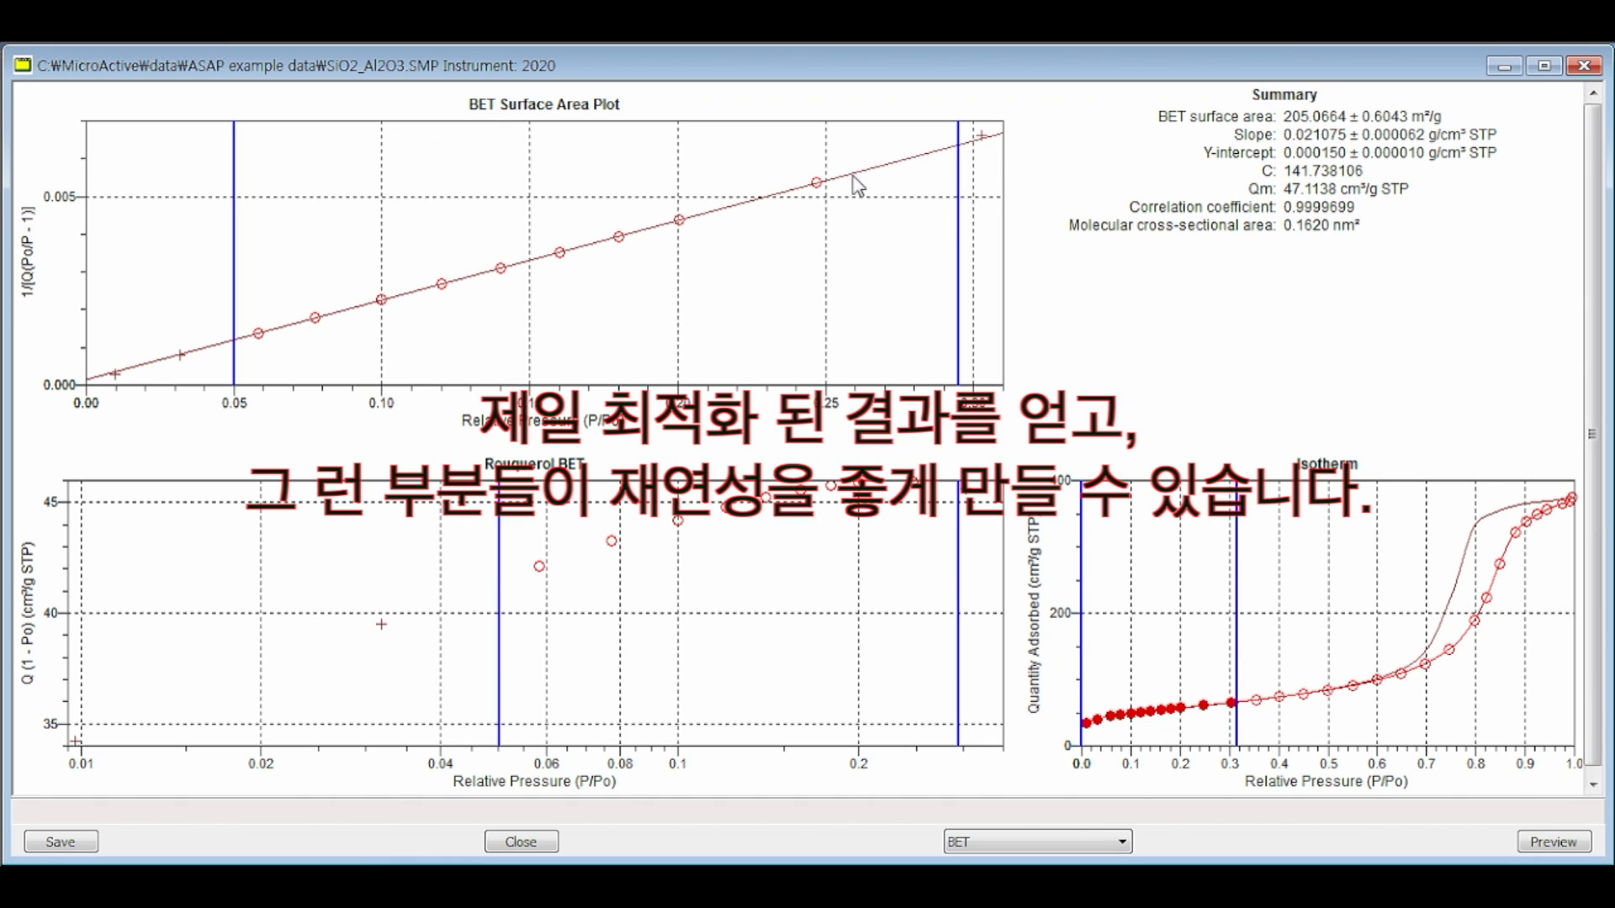
pyautogui.moveTo(1242, 540); pyautogui.dragTo(1215, 548)
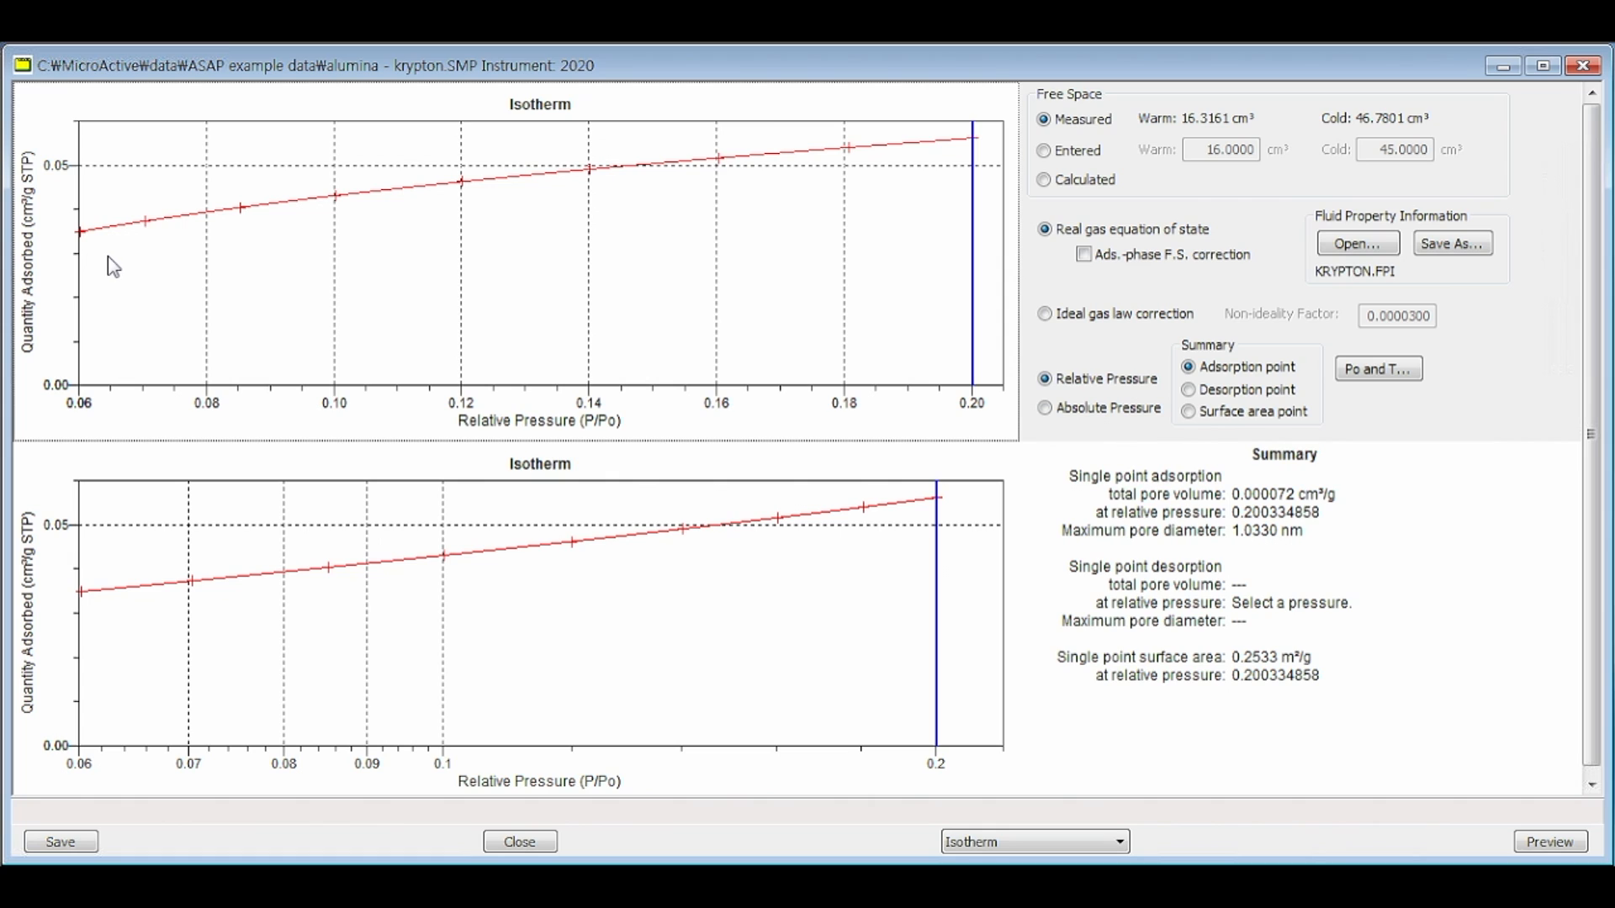
# Step: Show the BET report for the alumina - krypton sample and check its fit range and summary values
pyautogui.click(1028, 843)
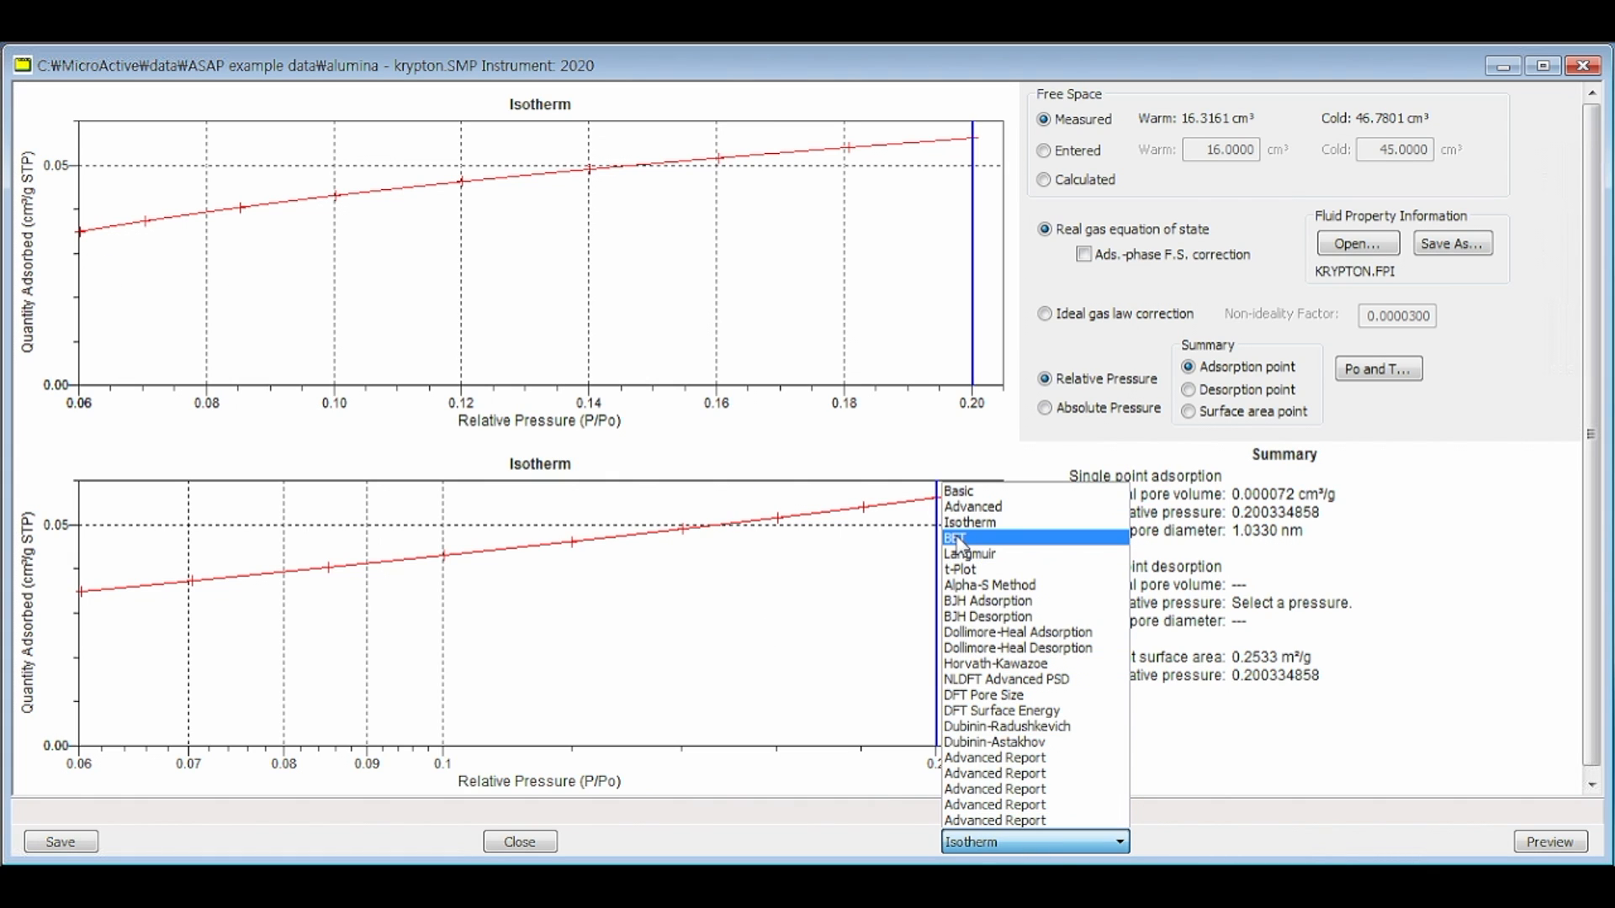
pyautogui.click(959, 539)
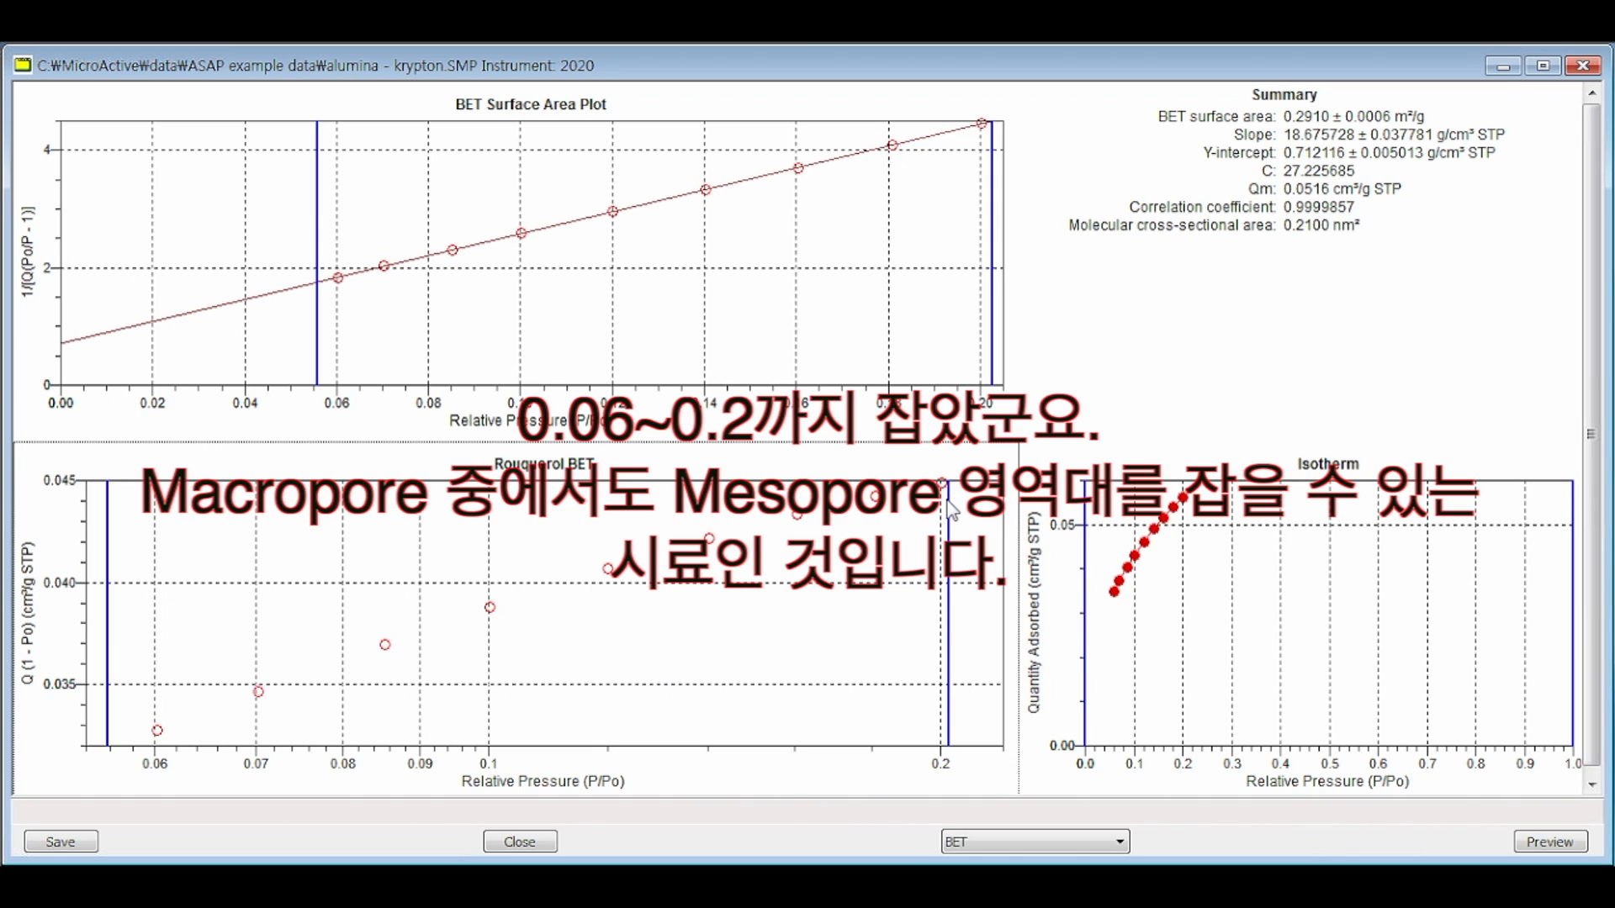
pyautogui.click(645, 413)
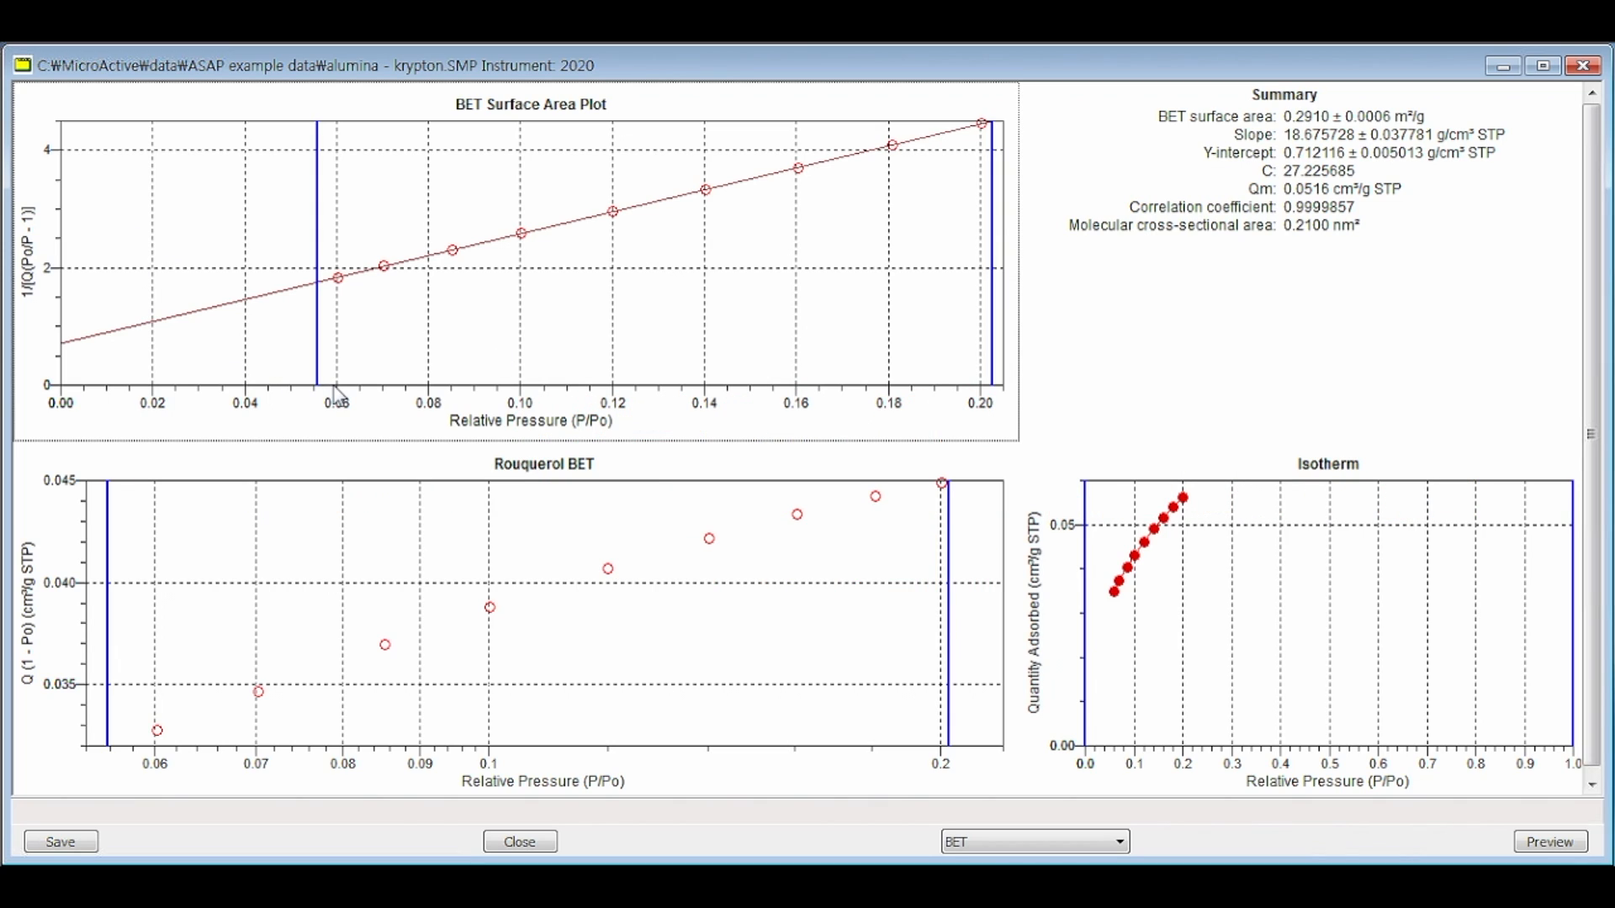
pyautogui.click(1455, 207)
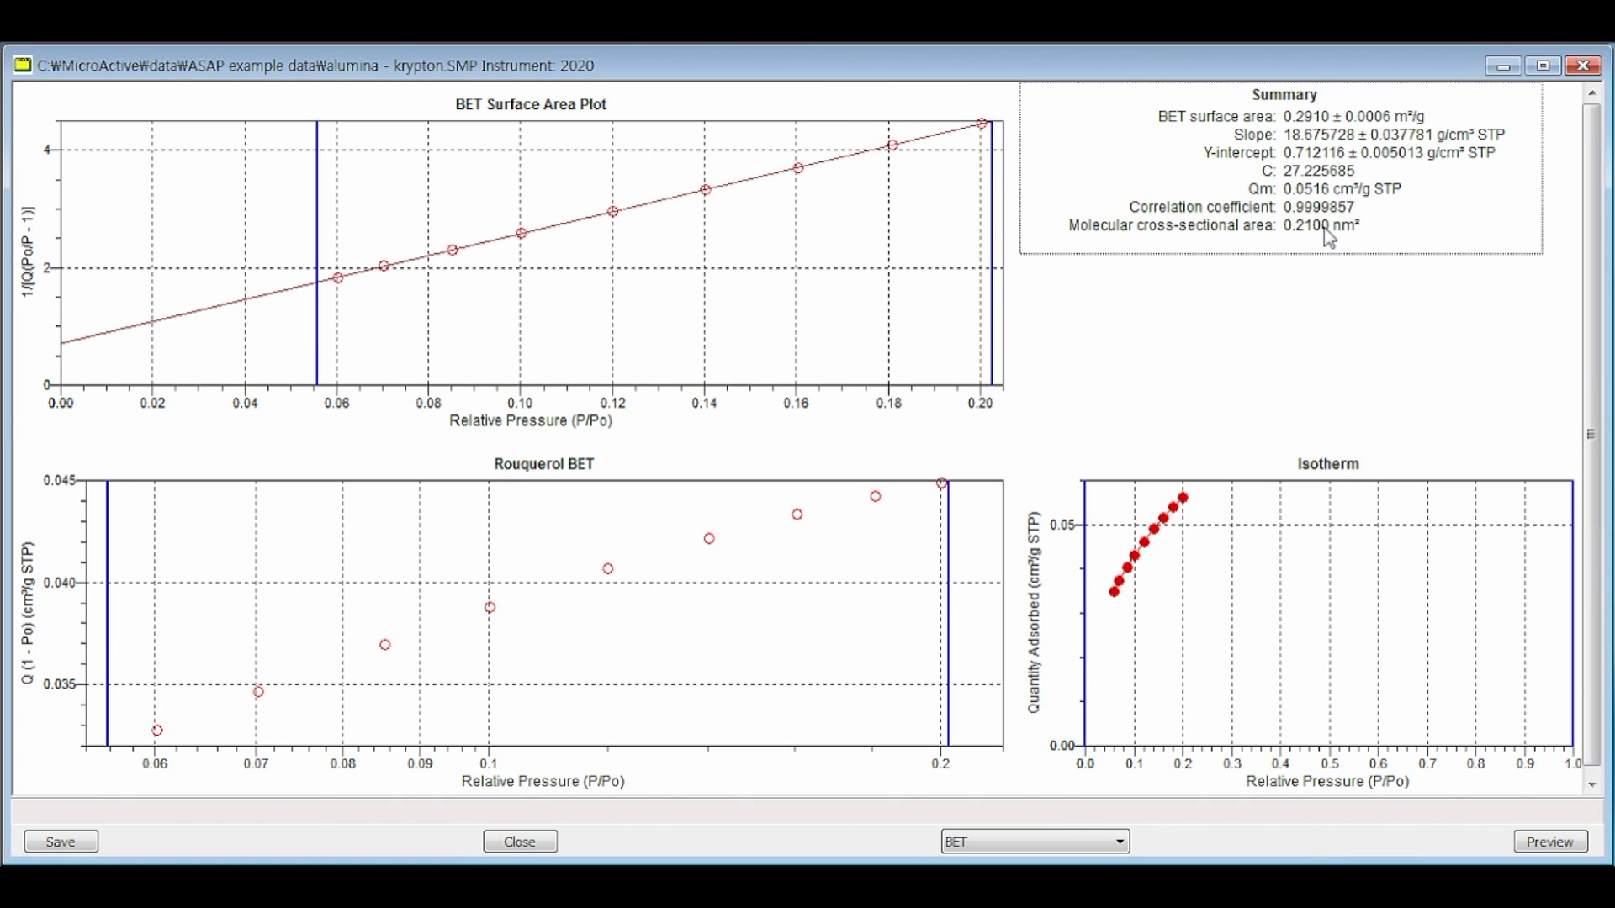